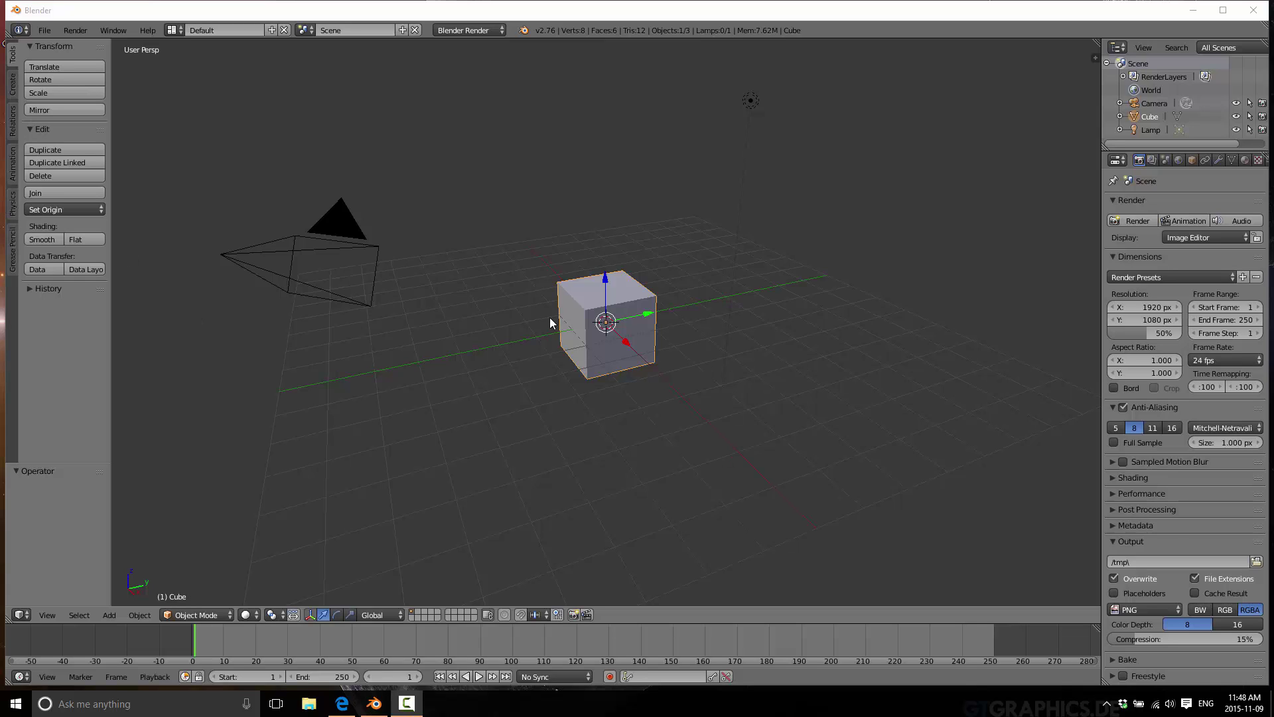
Step: Toggle the cube between Edit and Object Mode, settling on Object Mode from the mode list
key(Tab)
key(Tab)
key(Tab)
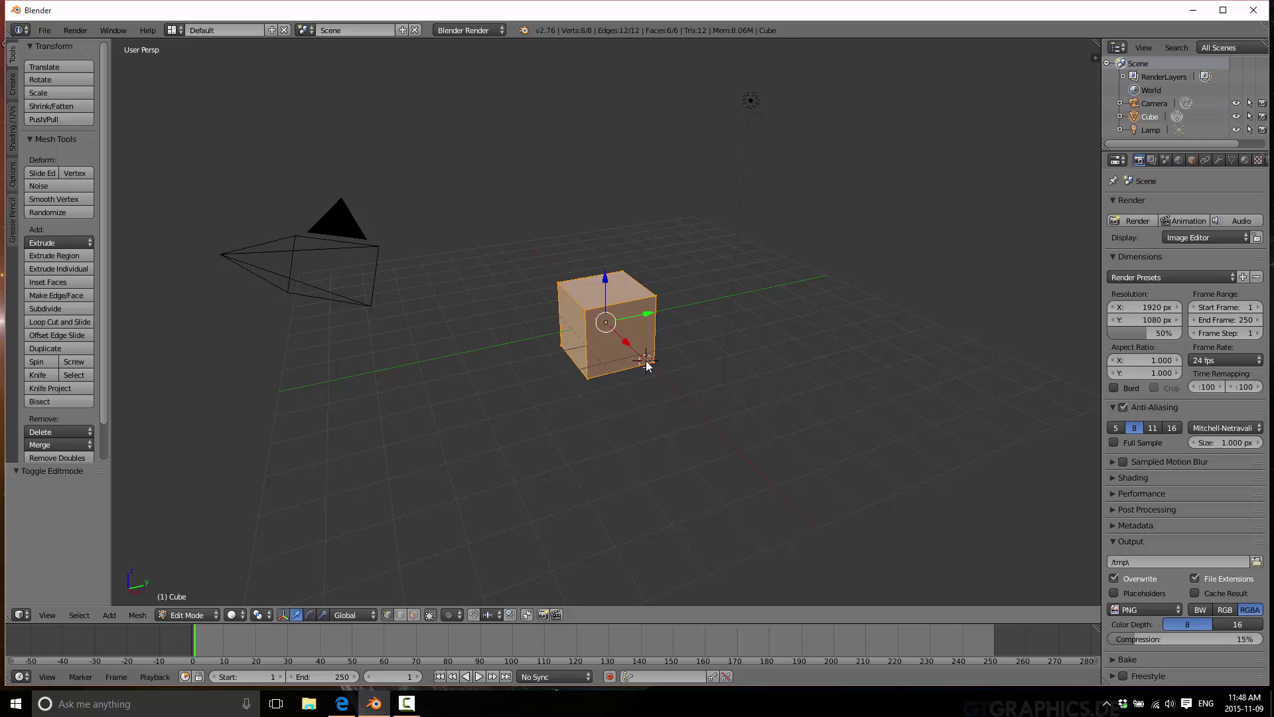
key(Tab)
key(Tab)
key(Tab)
click(193, 614)
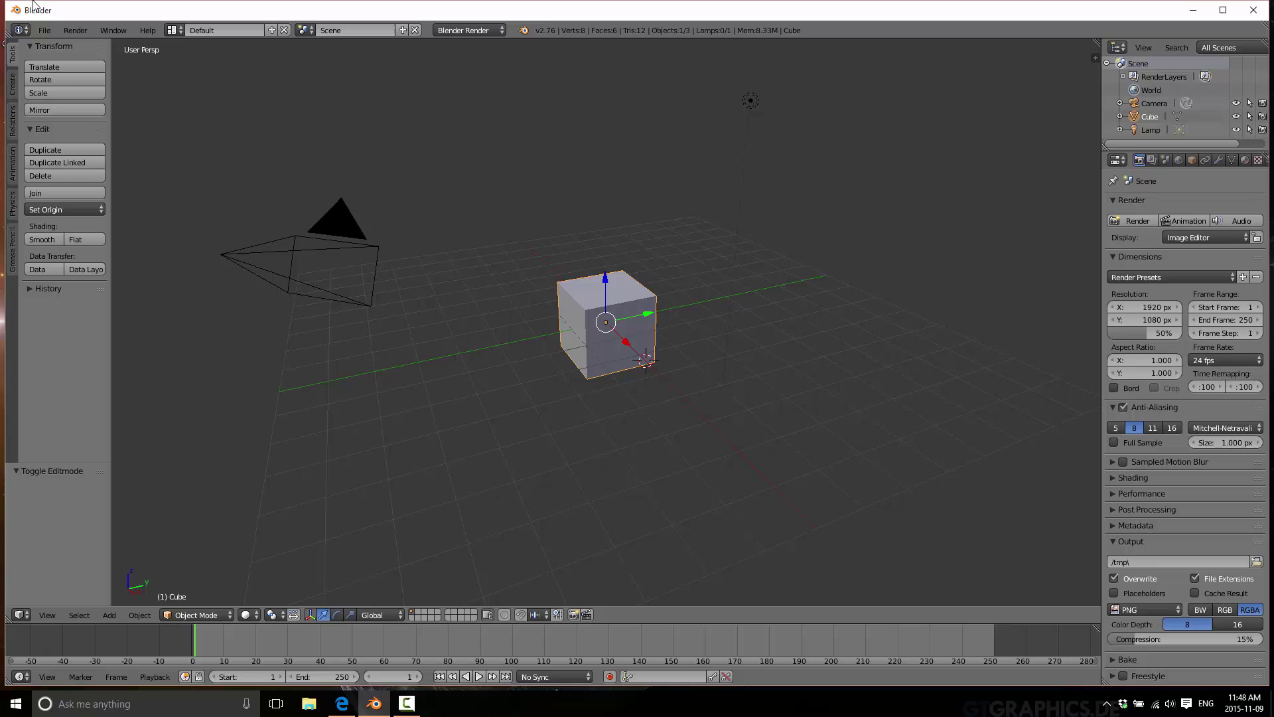
Step: Search add-ons for 'pie', enable User Interface: Pie Menus Official, and close User Preferences
click(45, 30)
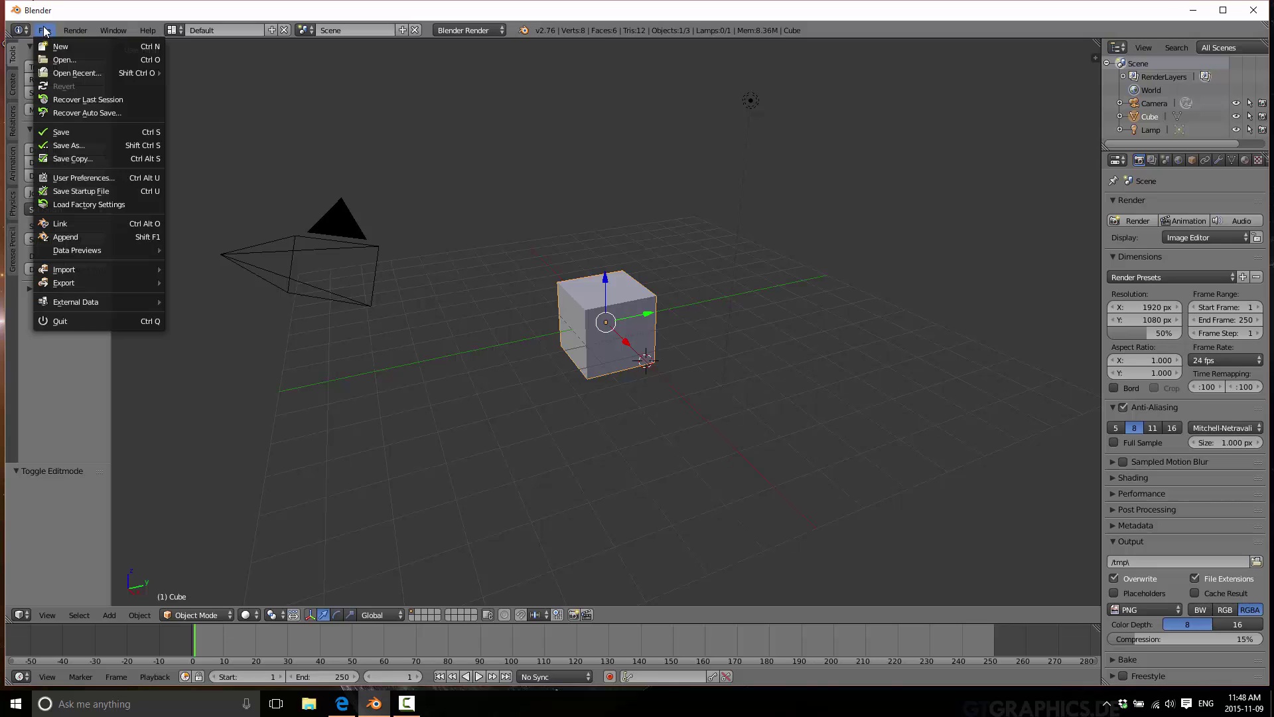
click(95, 178)
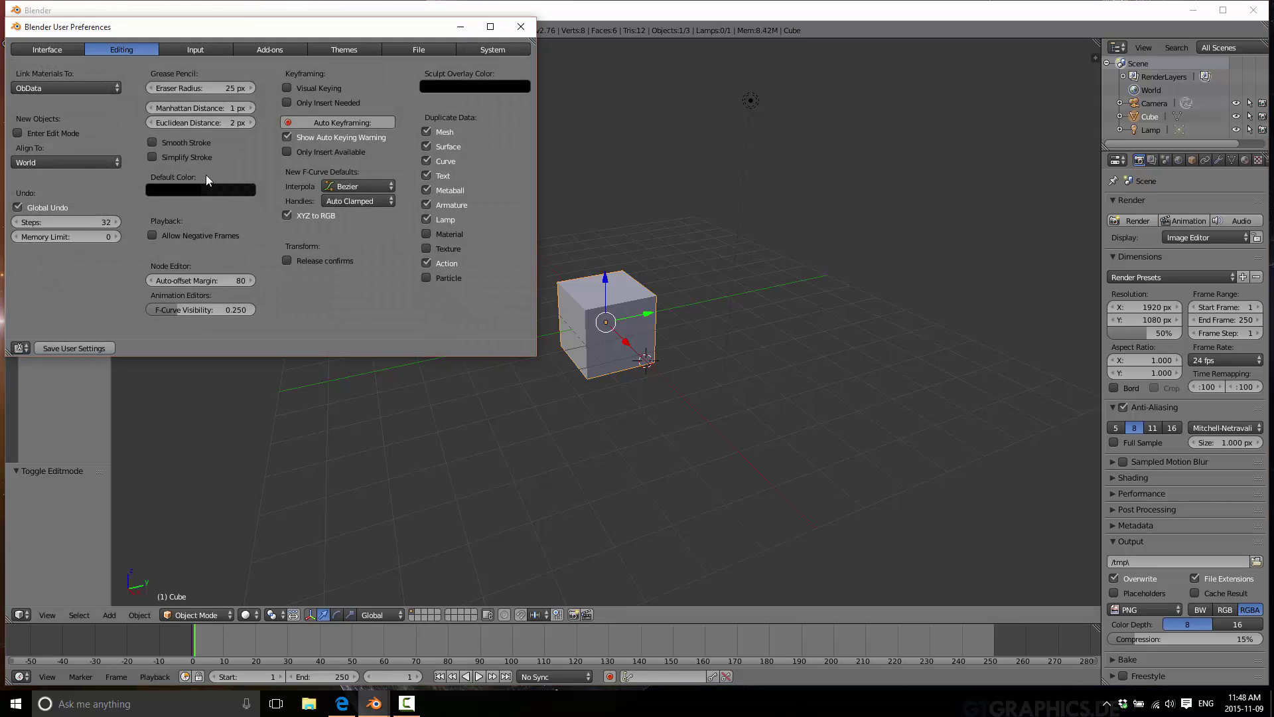
click(272, 51)
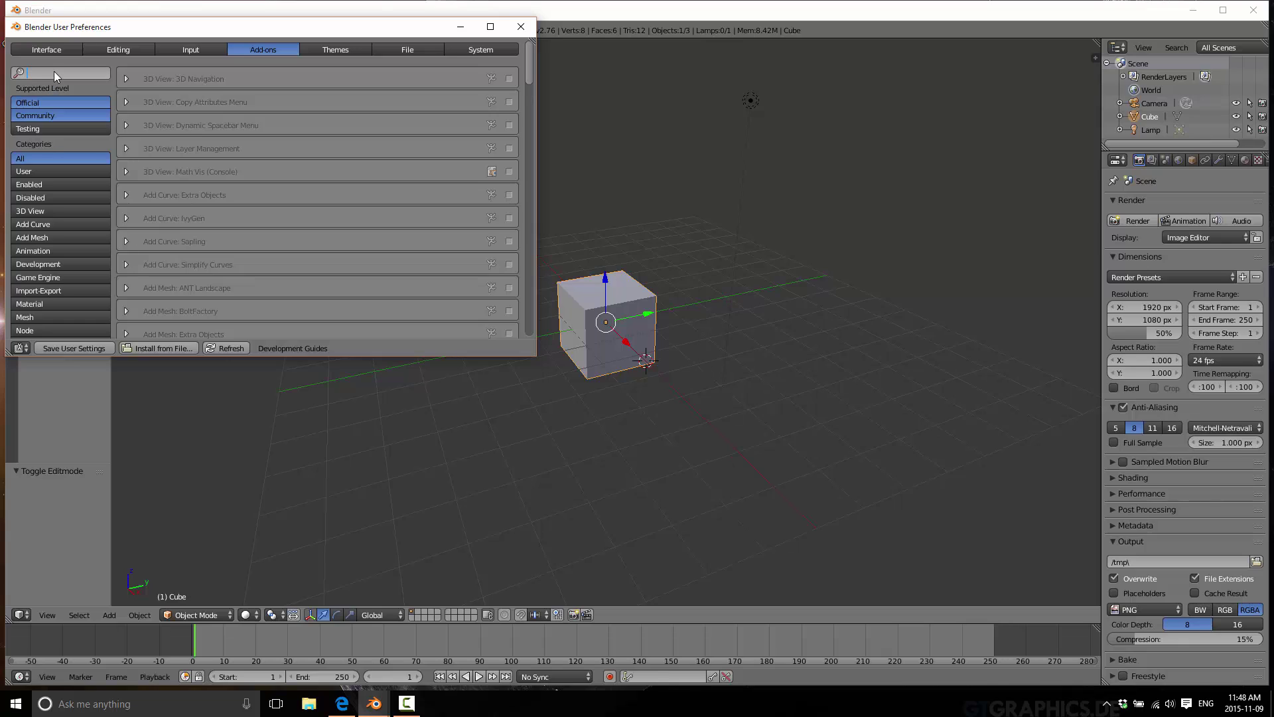
text(pie)
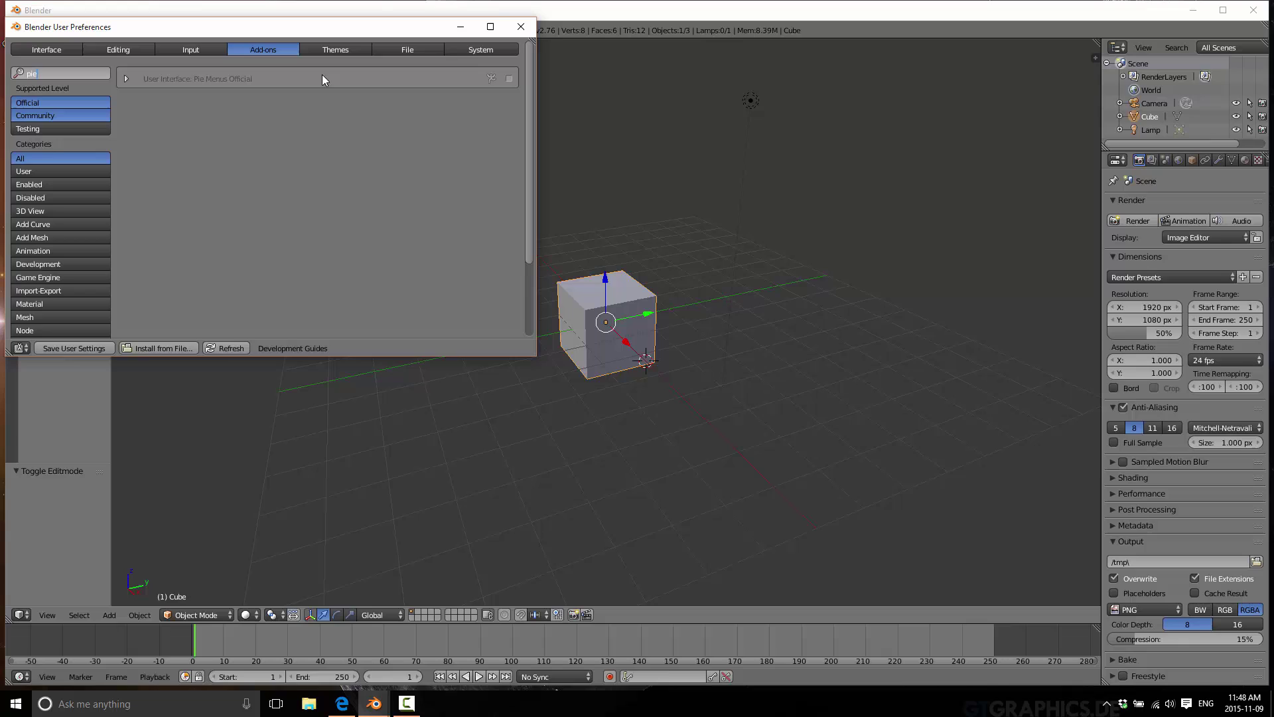
click(509, 78)
click(508, 79)
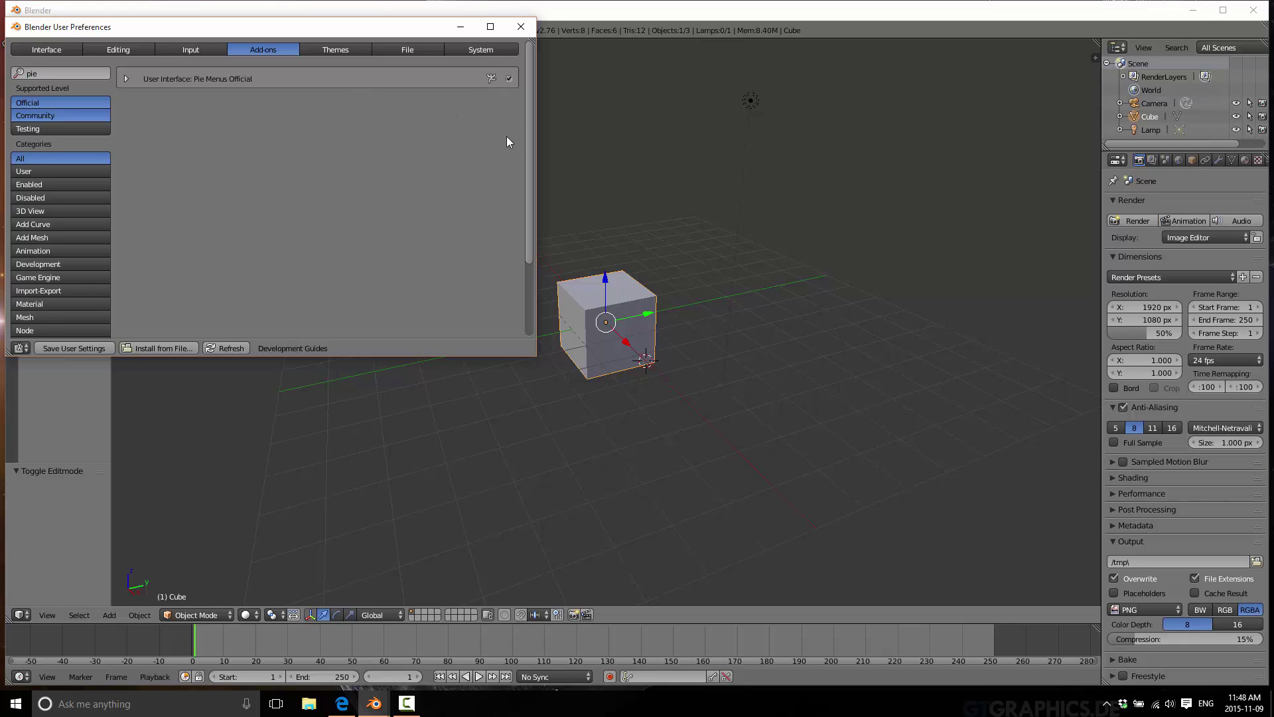
click(64, 348)
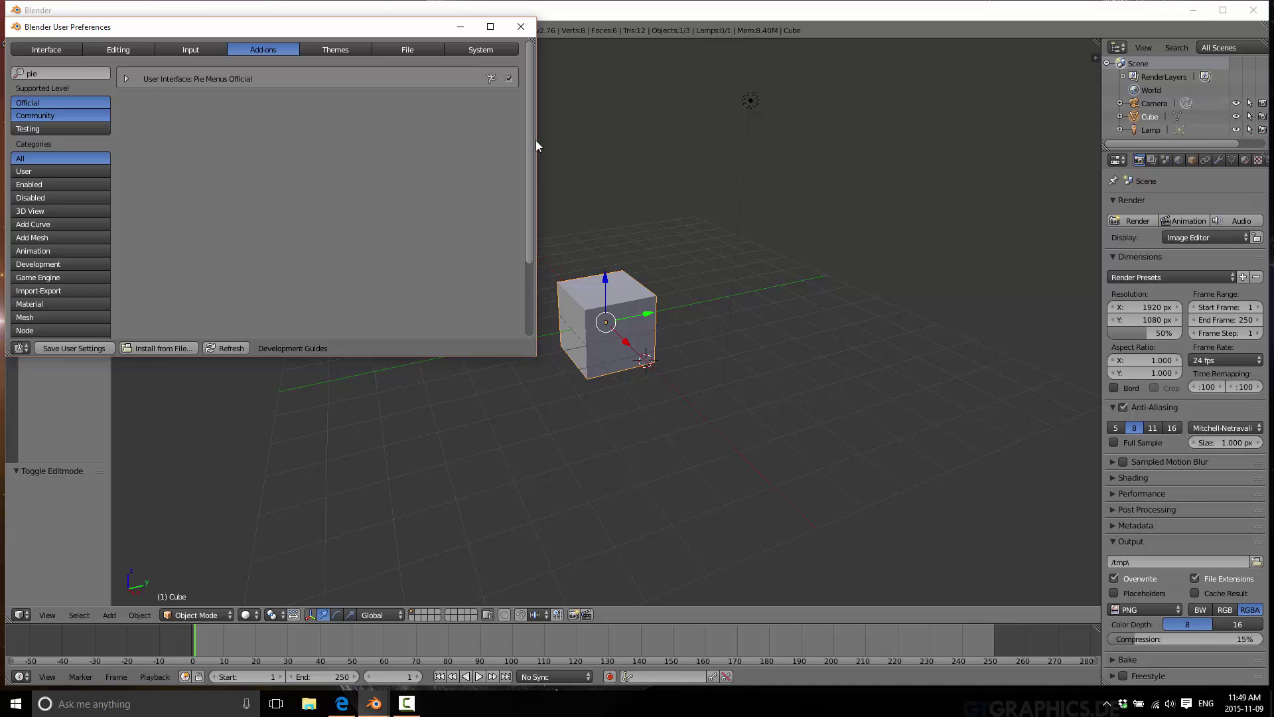
click(531, 27)
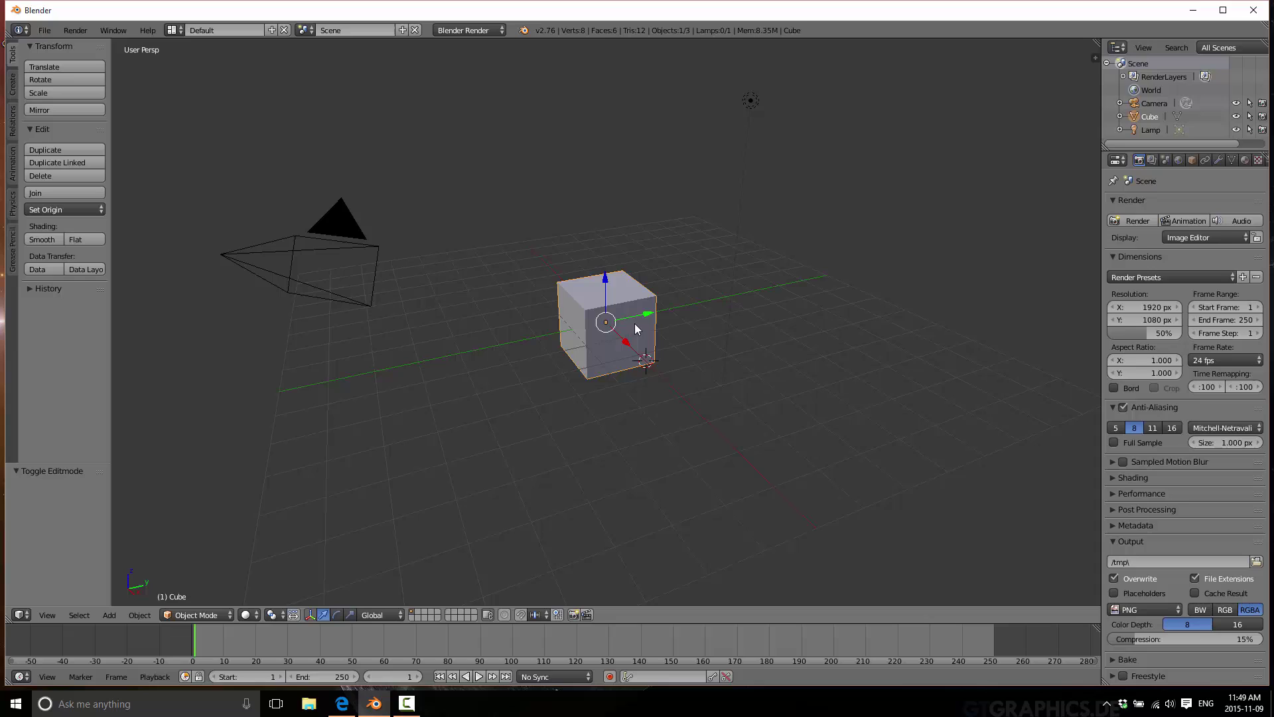
Step: Switch the cube to Texture Paint with the mode pie, then back to Object Mode
key(Tab)
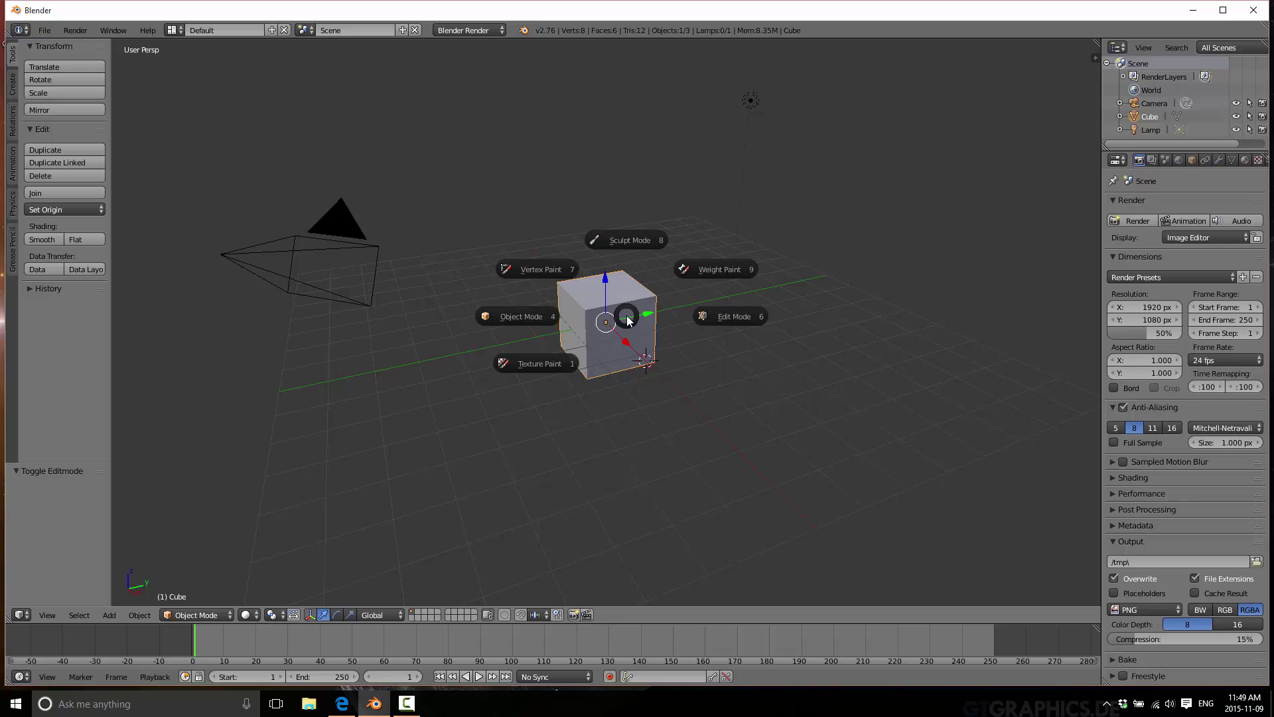
click(223, 617)
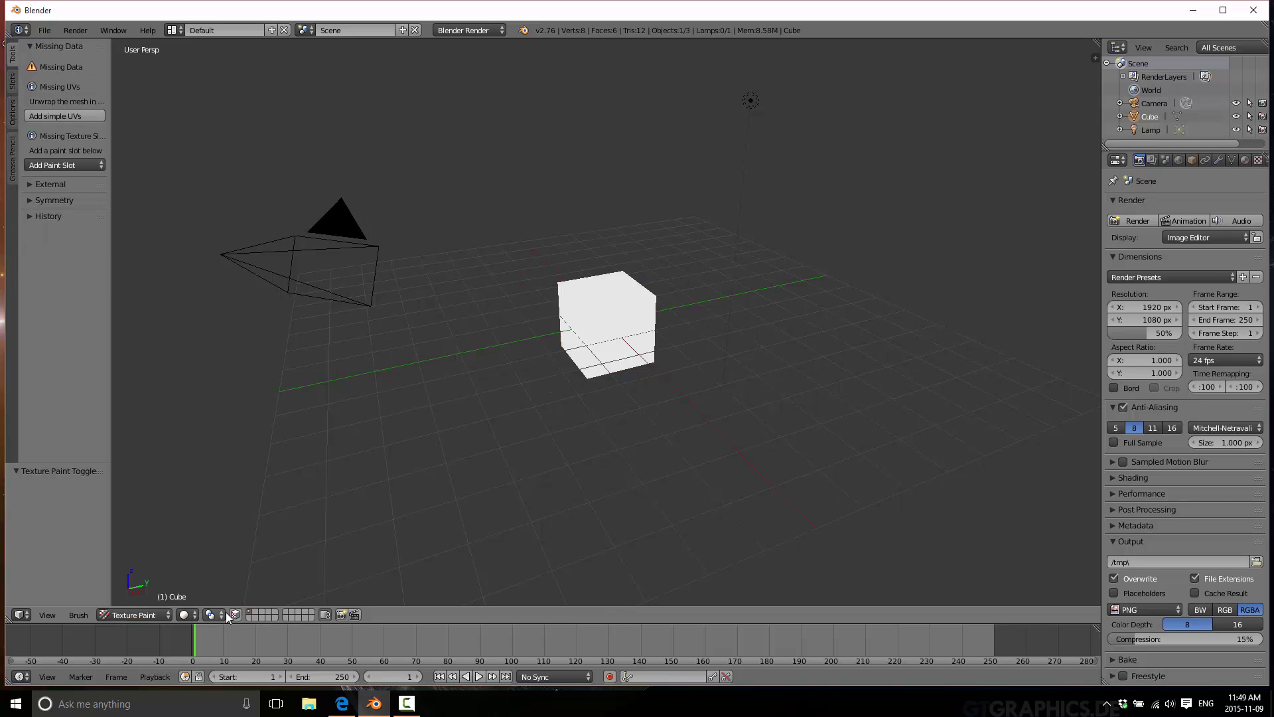
click(170, 615)
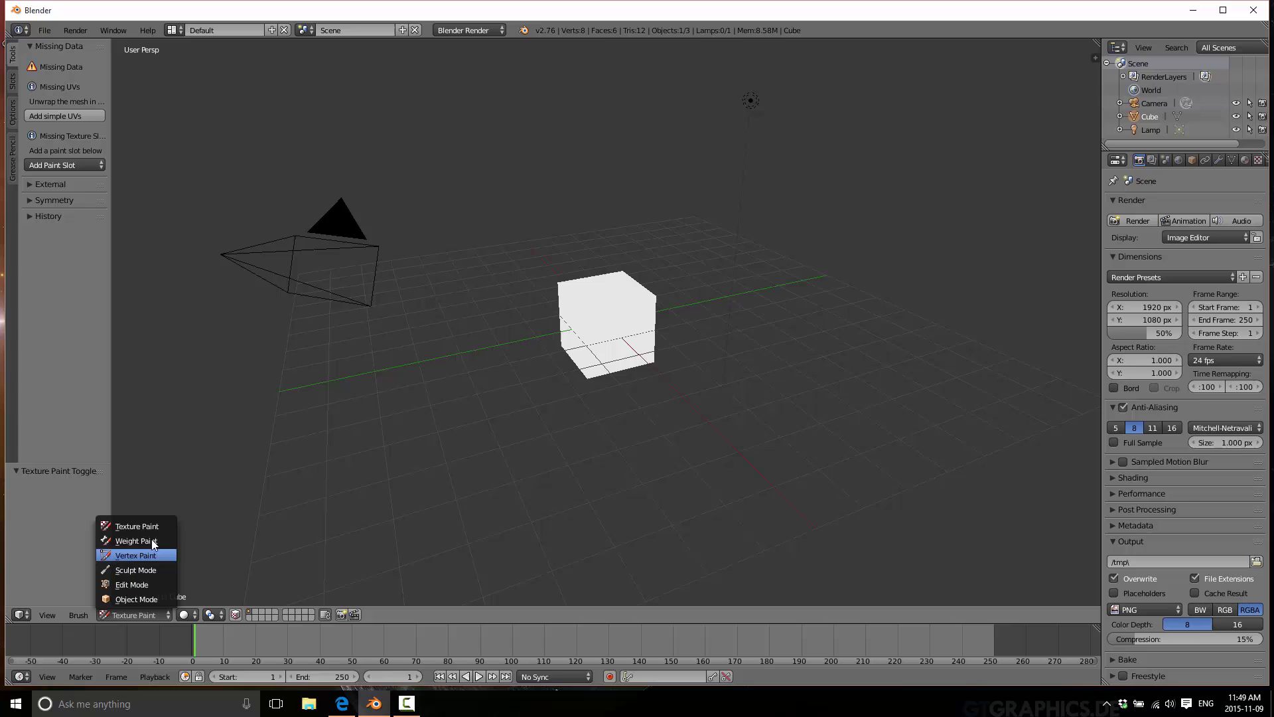
click(139, 599)
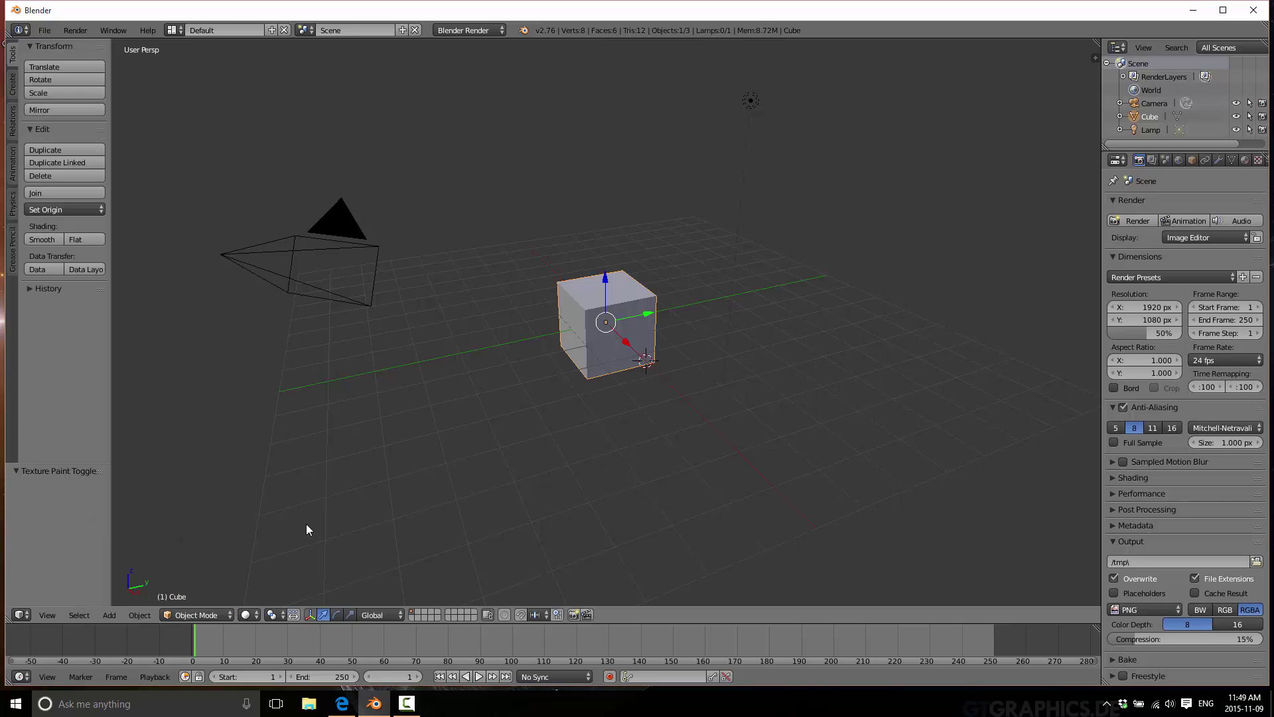
Step: Put the cube into Edit Mode from the mode pie
key(Tab)
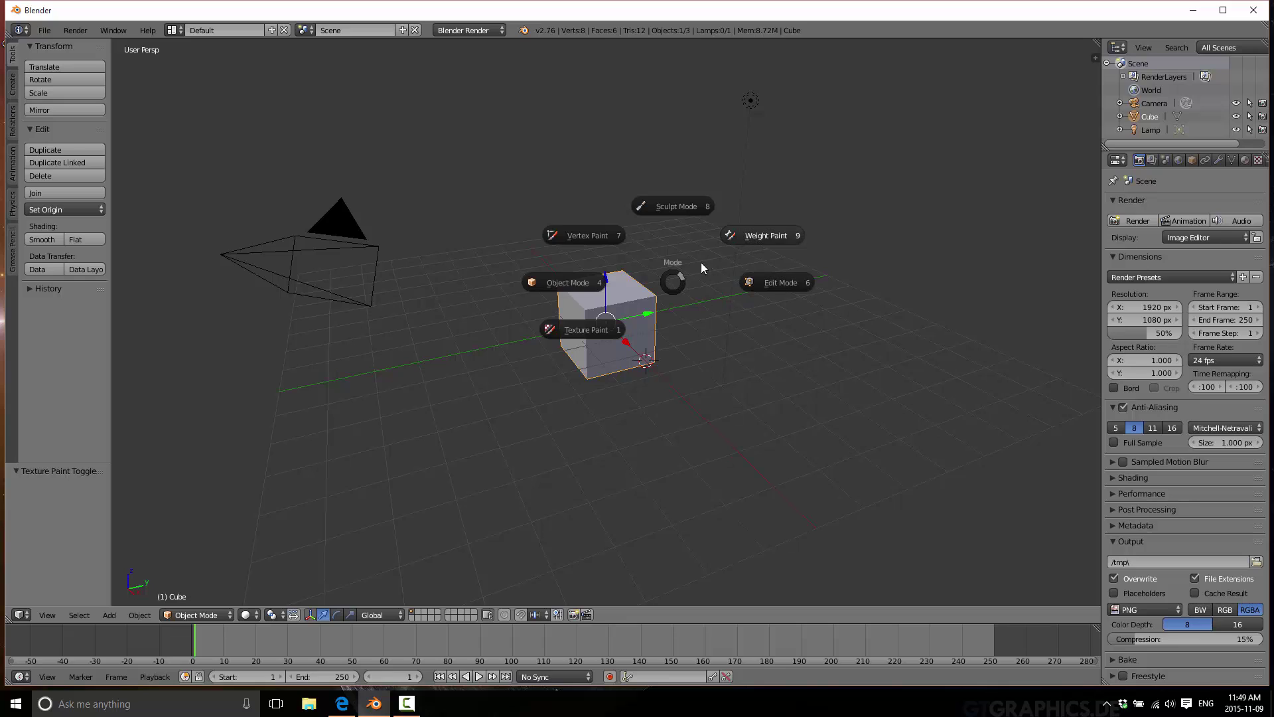
click(777, 282)
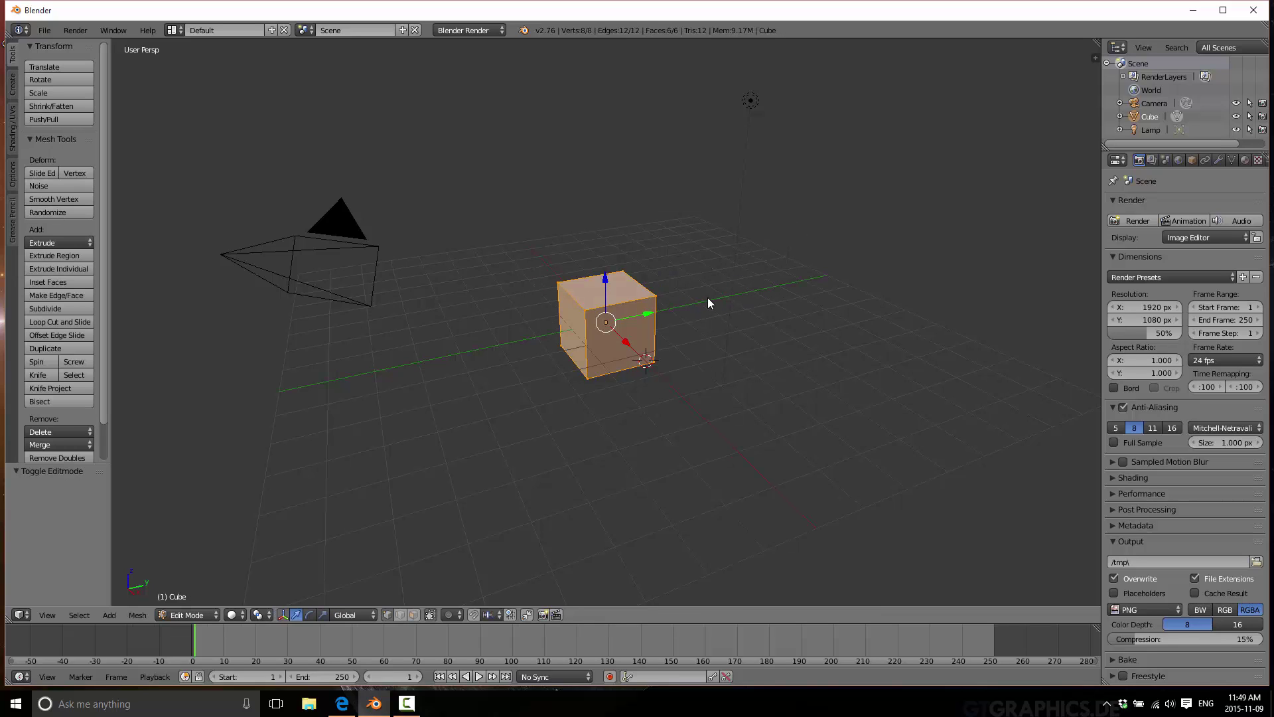
key(Tab)
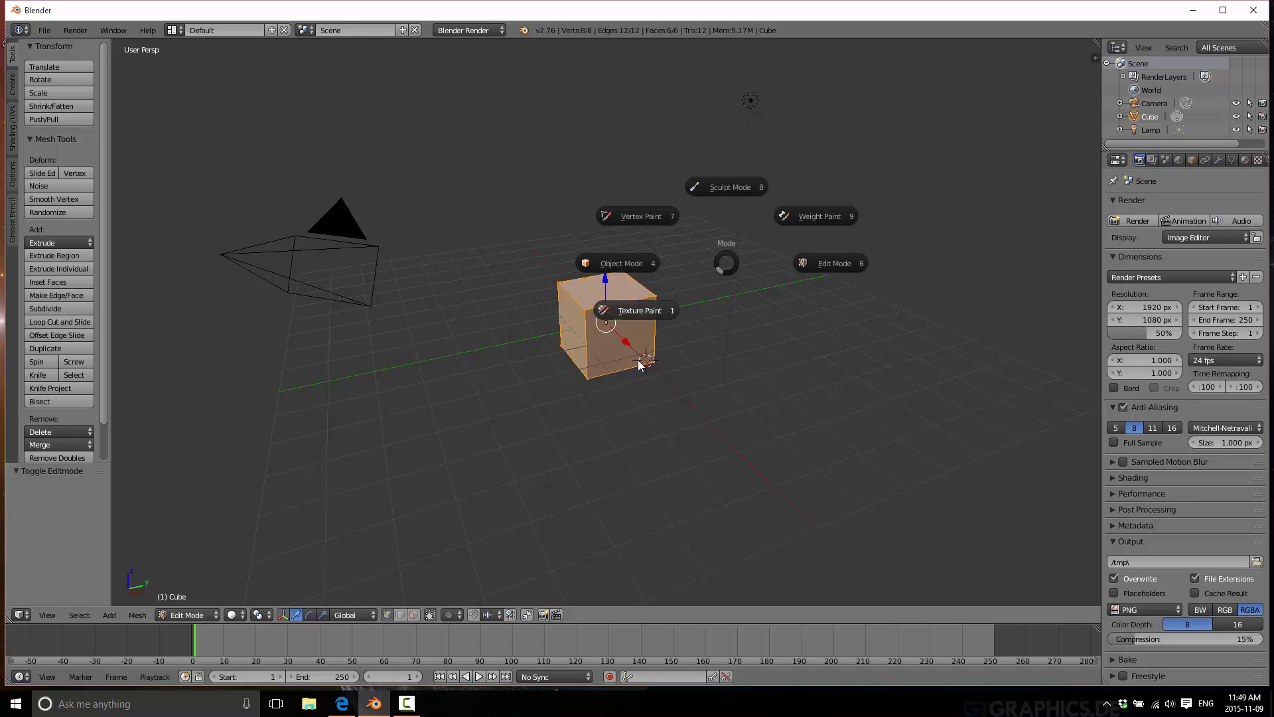
Step: Return the cube to Object Mode and set the Interface Pie Menus Radius to 42
click(48, 32)
click(47, 31)
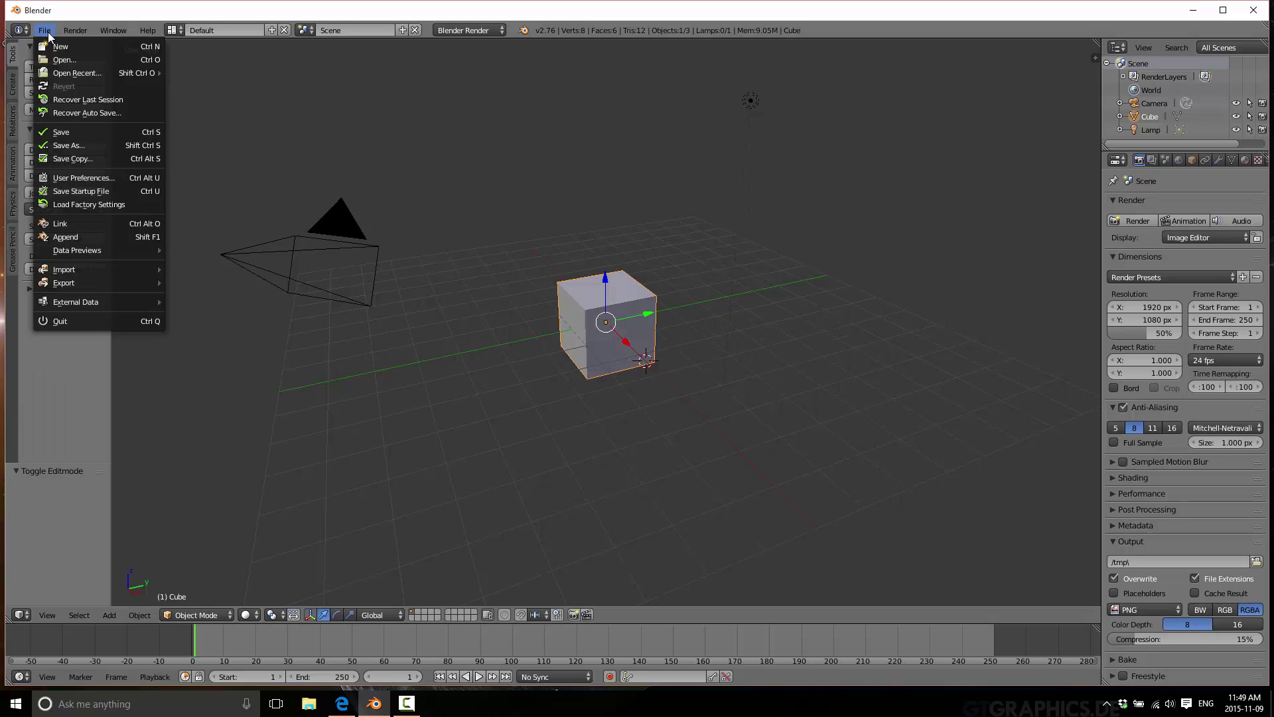
click(95, 179)
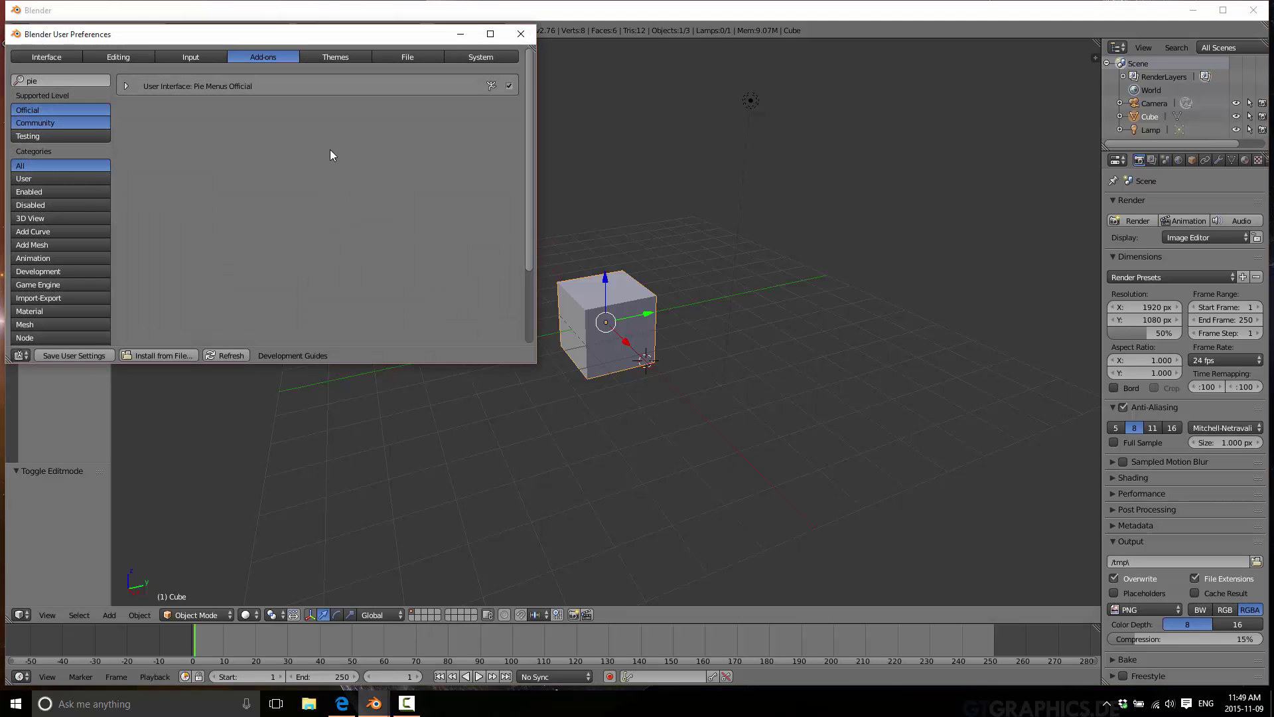
click(46, 58)
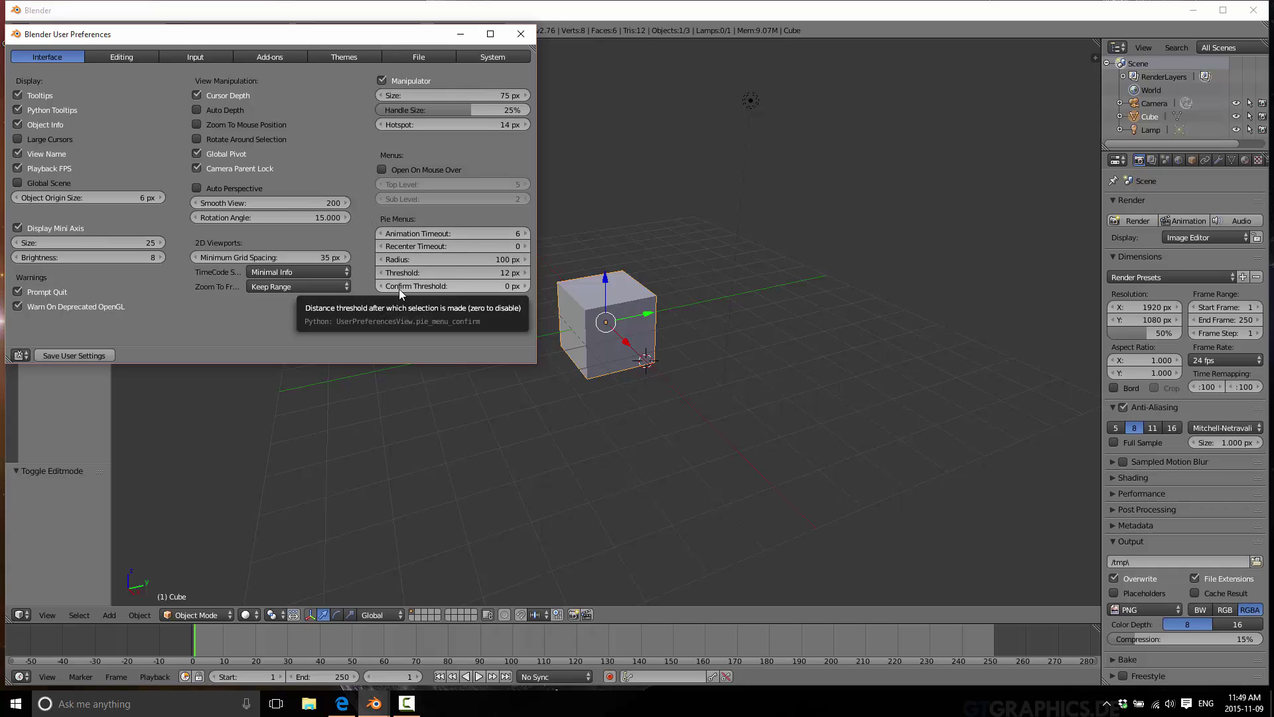
click(494, 260)
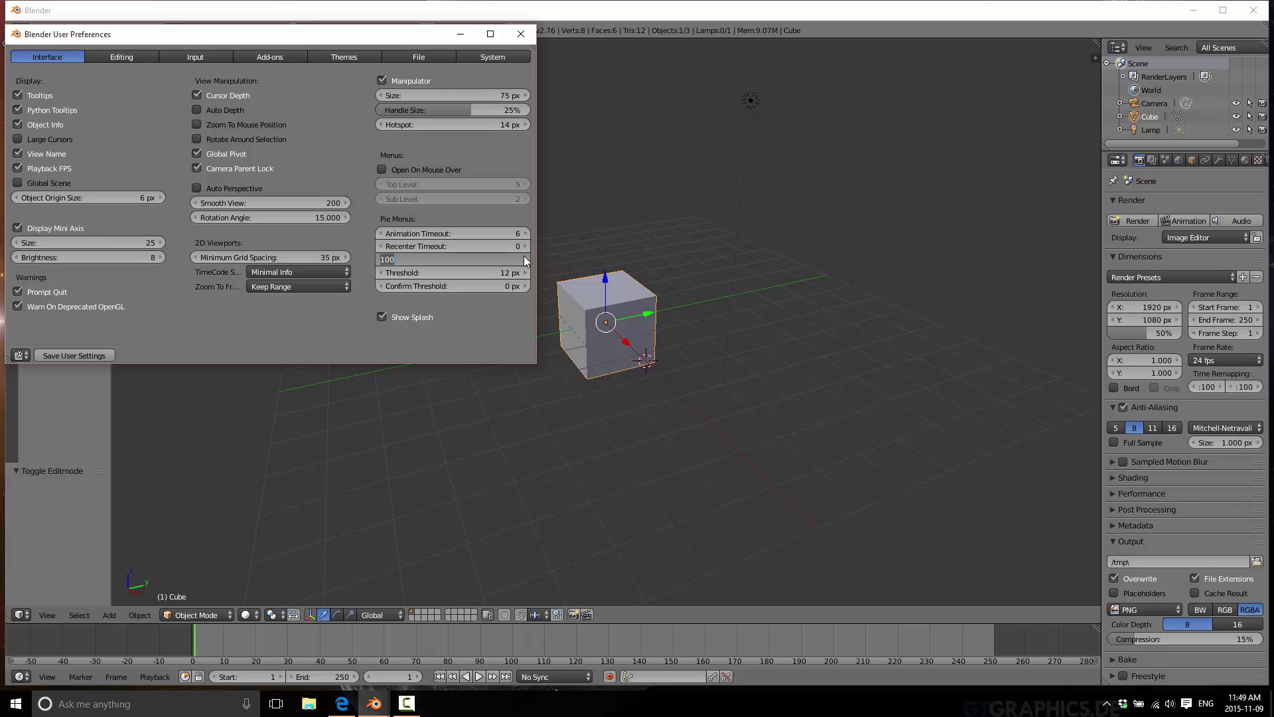
text(42)
key(Return)
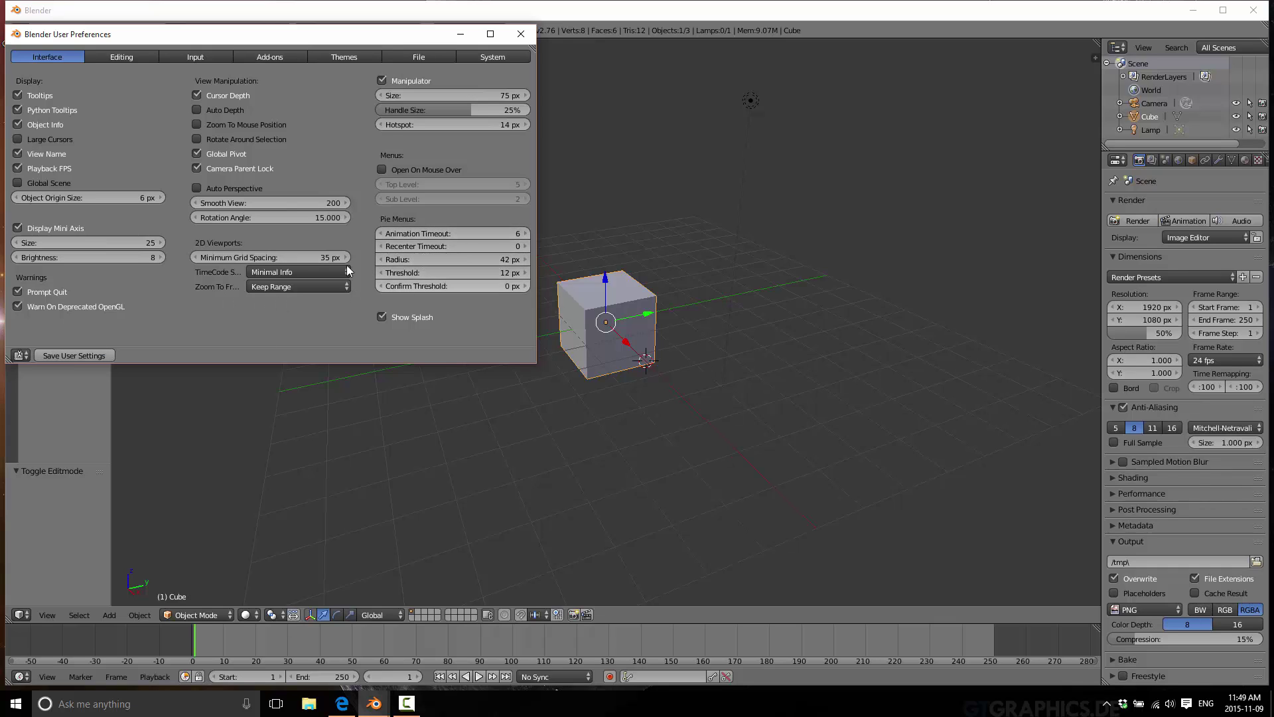
Step: Untick Show Splash, save the user settings, and close the preferences
click(388, 314)
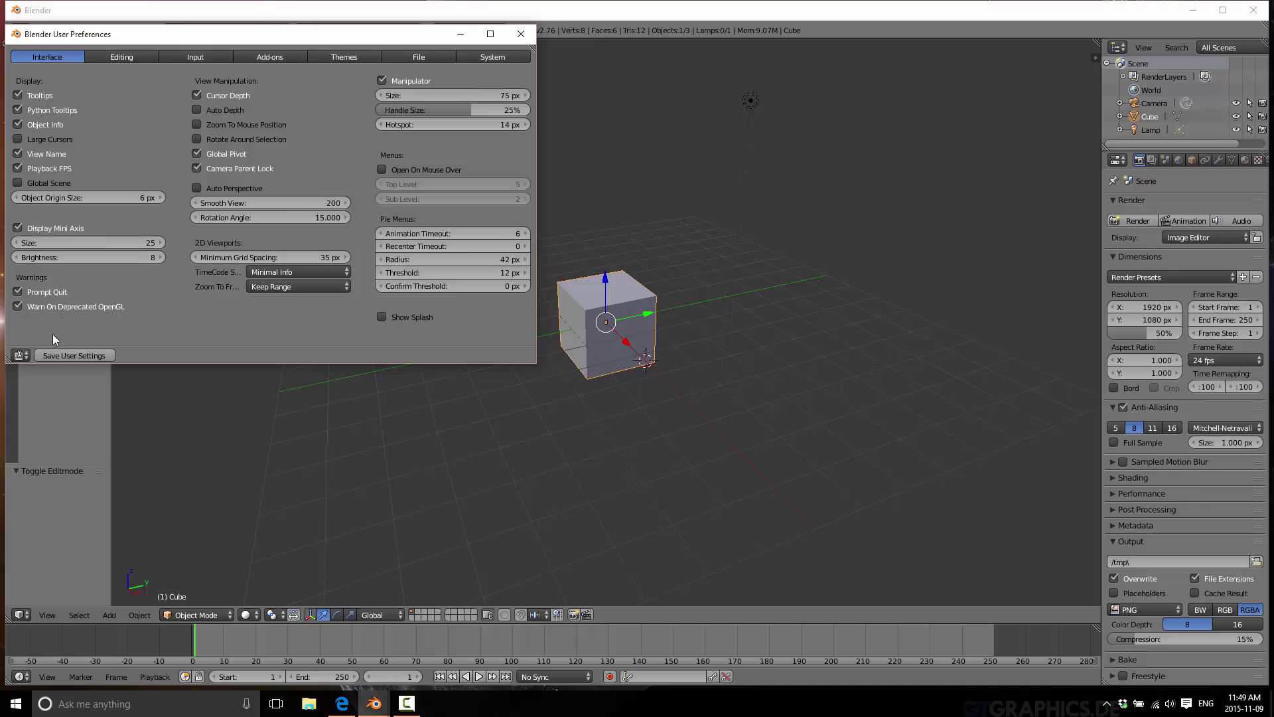
click(63, 353)
click(522, 34)
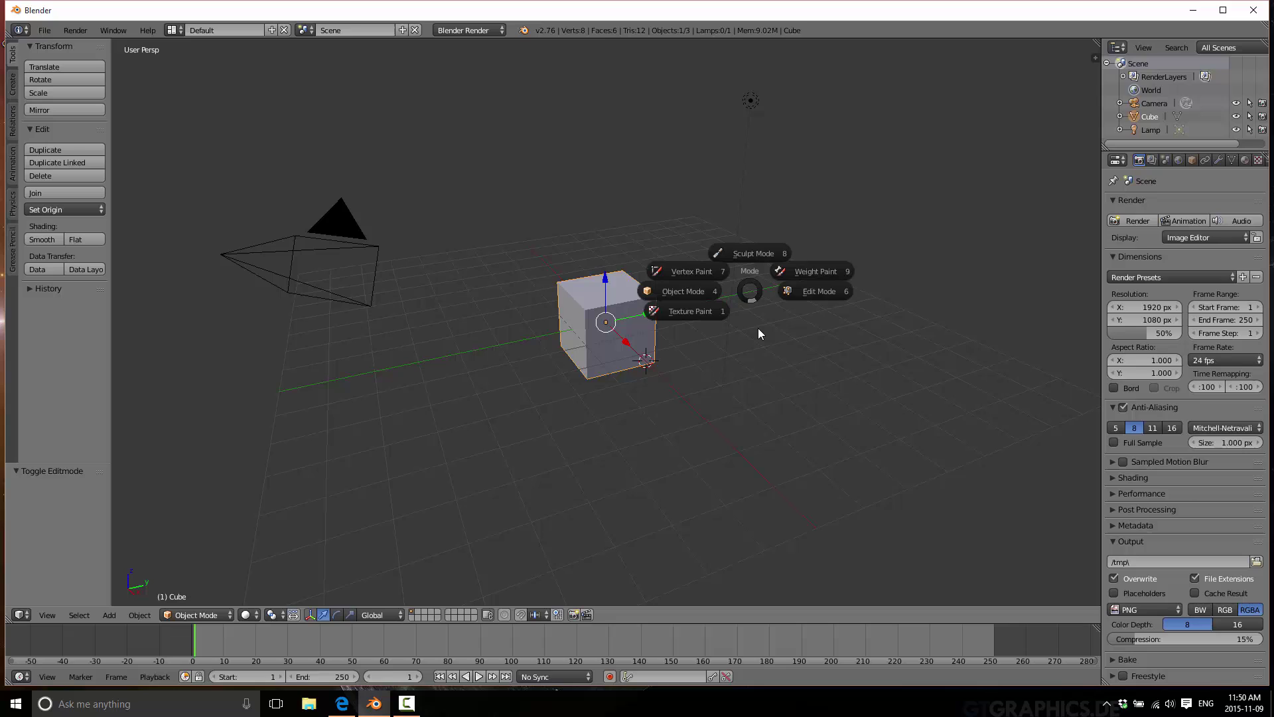
key(6)
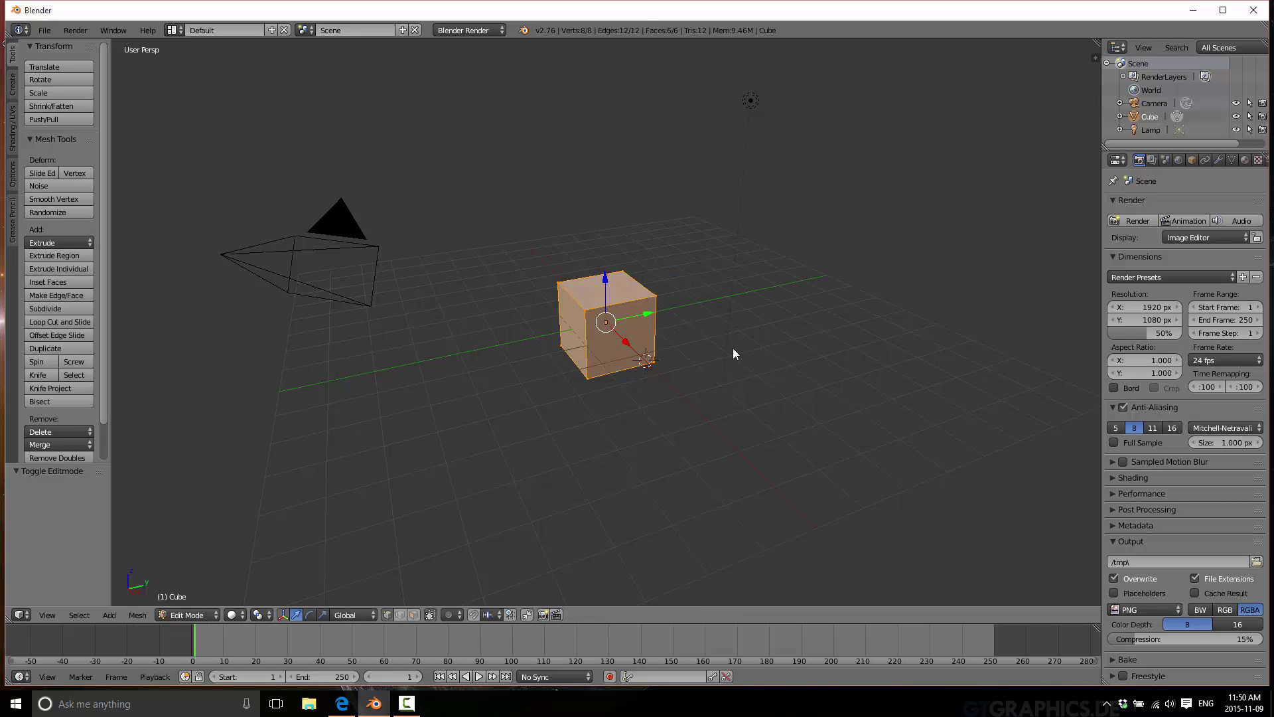
key(Tab)
key(9)
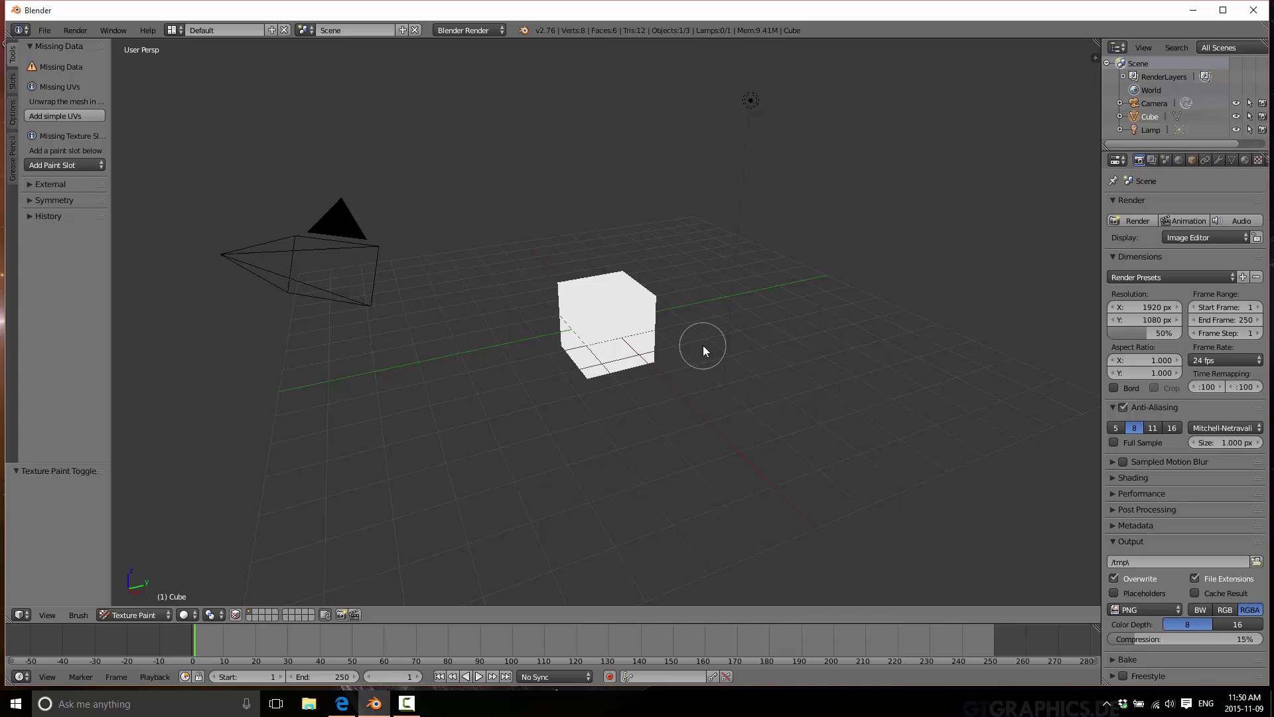
key(Tab)
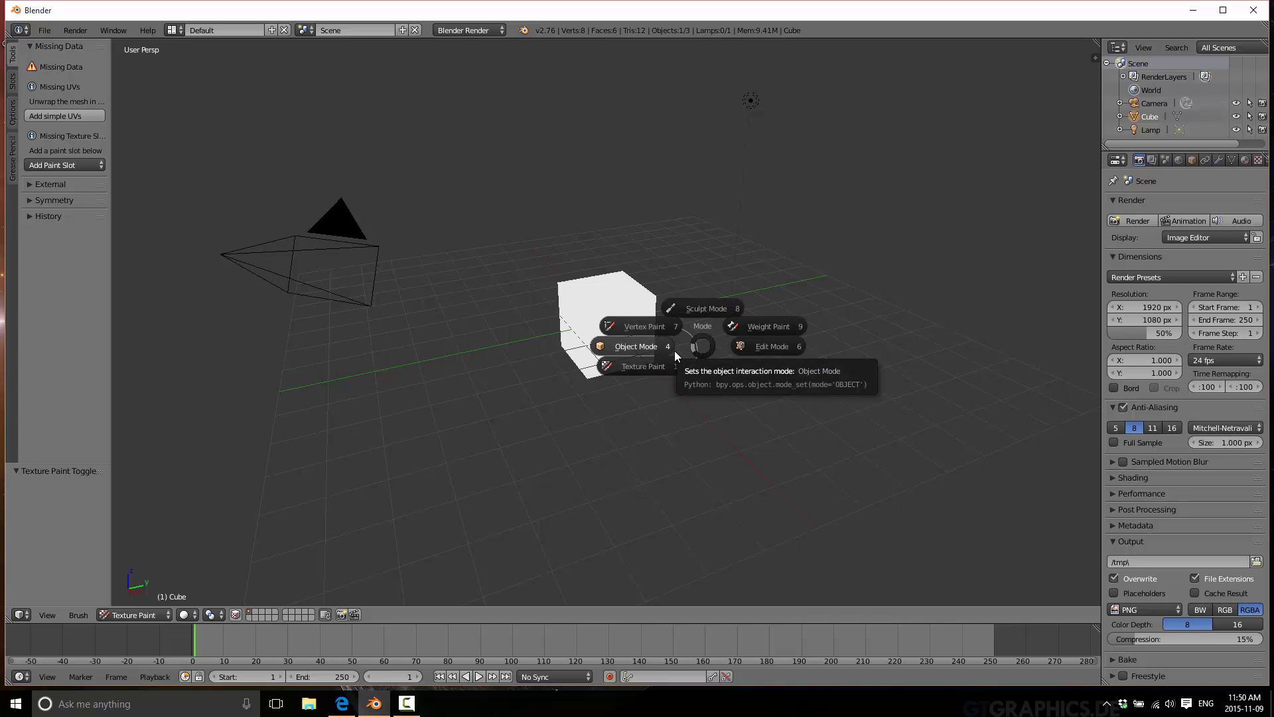
click(651, 348)
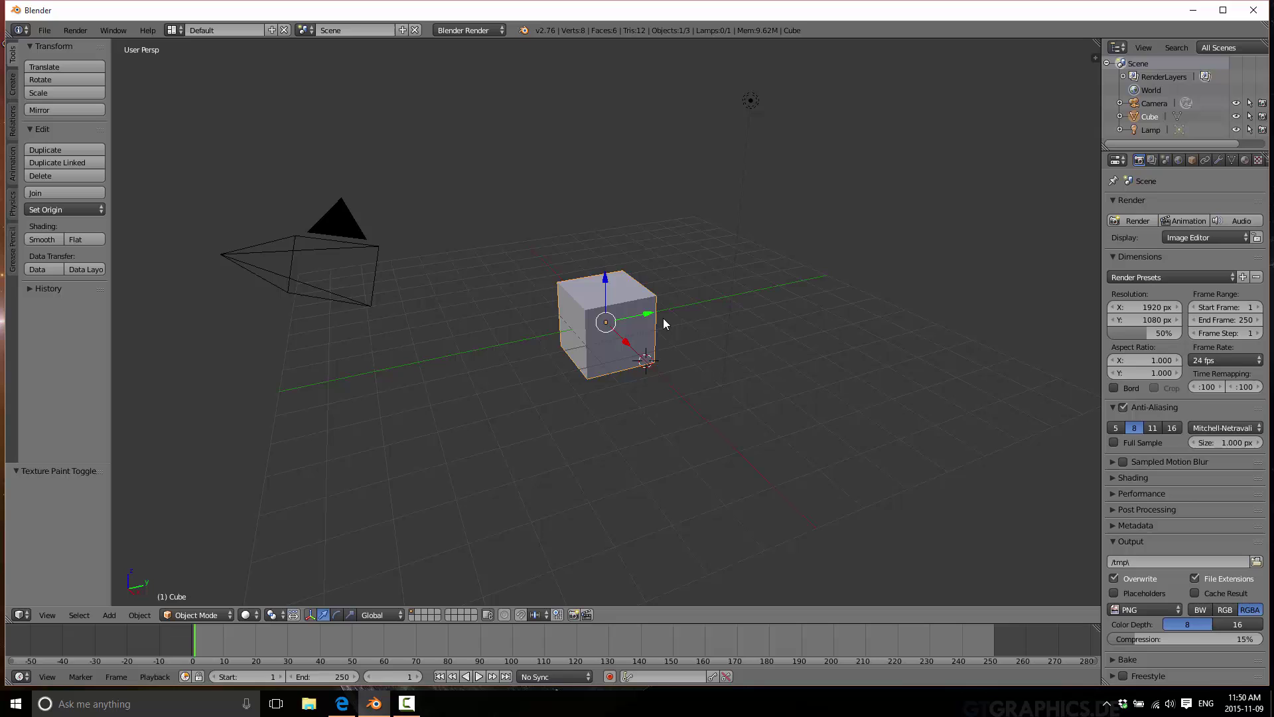
key(ctrl+Tab)
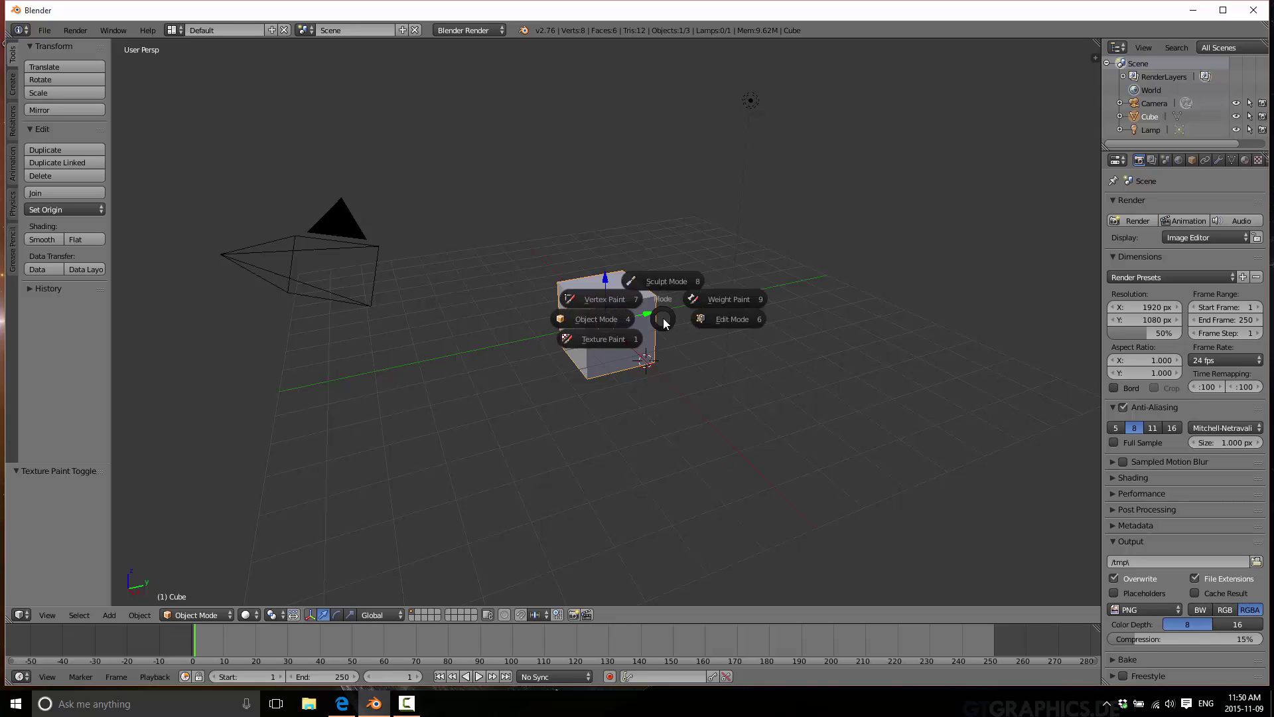
click(664, 322)
key(Tab)
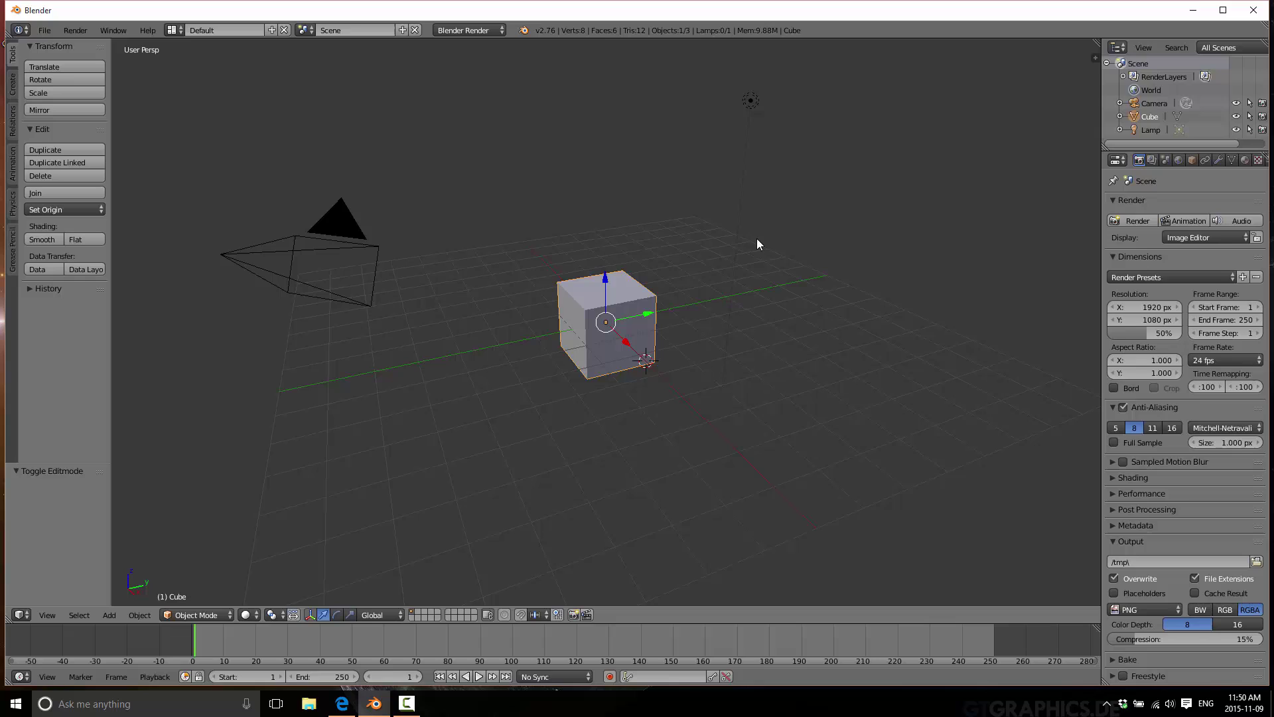
Step: Switch the viewport to Wireframe and back to Solid with the Z shading pie
key(z)
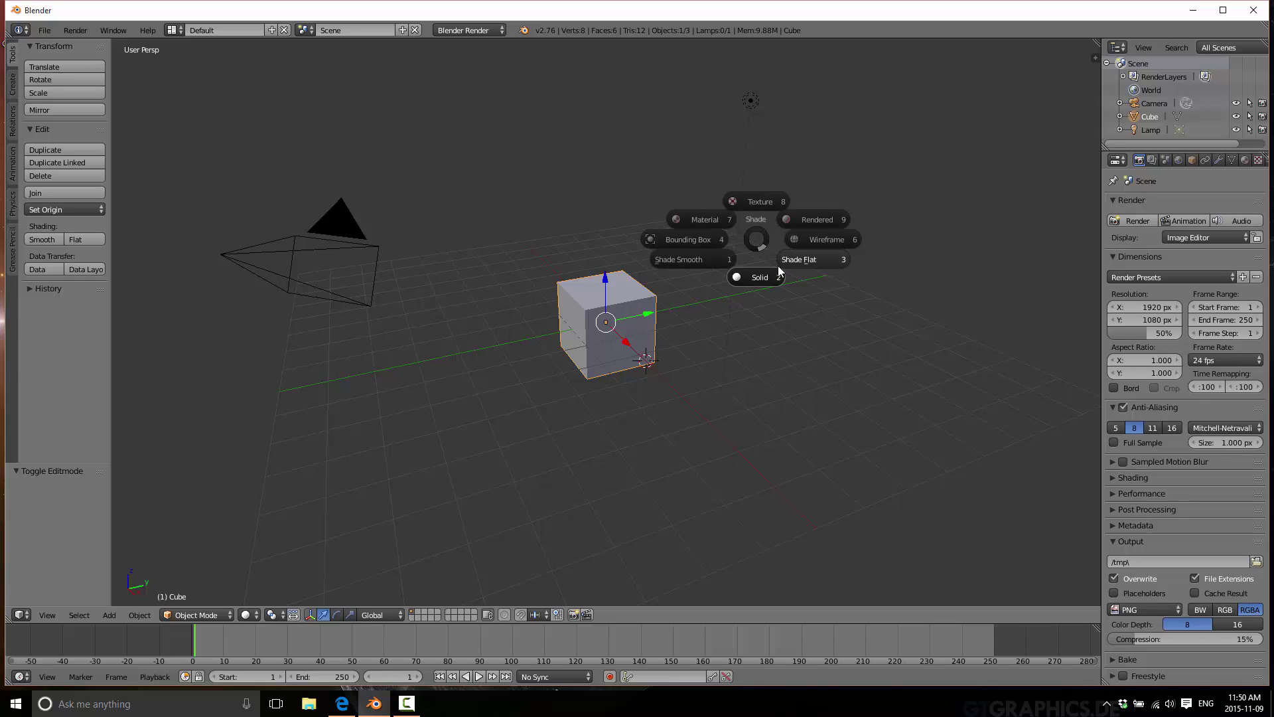
click(816, 239)
key(z)
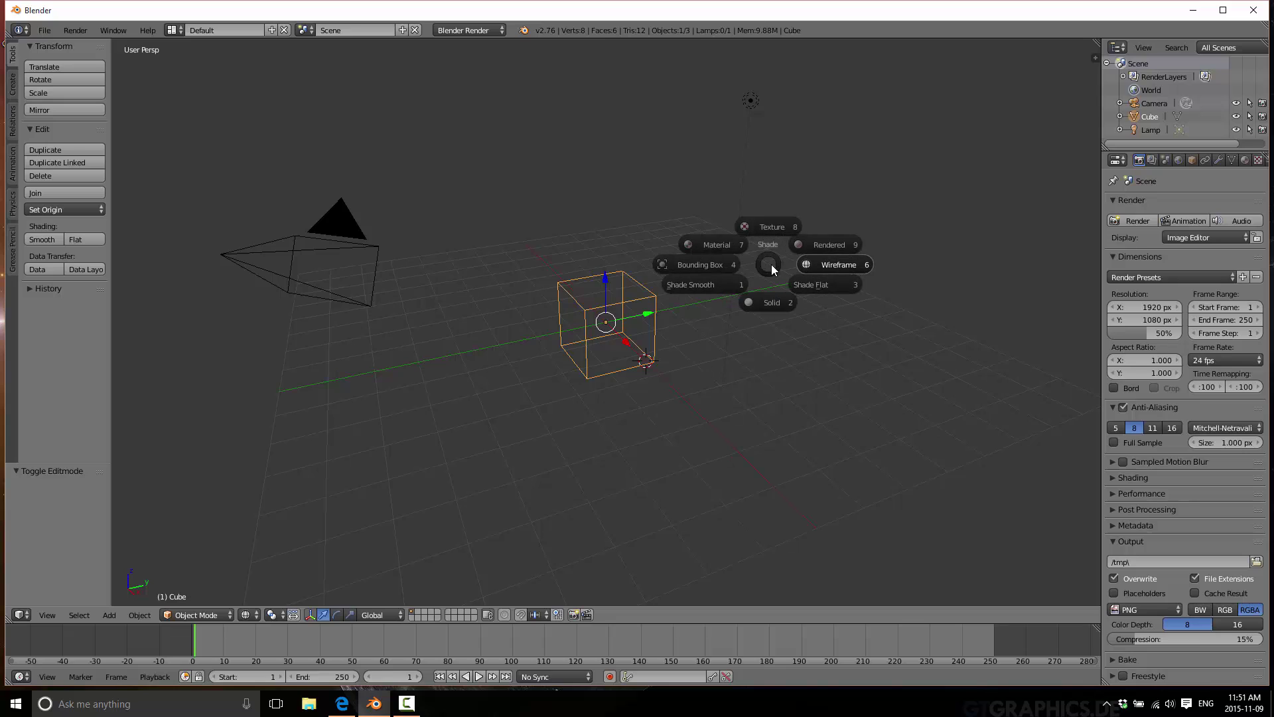
click(778, 296)
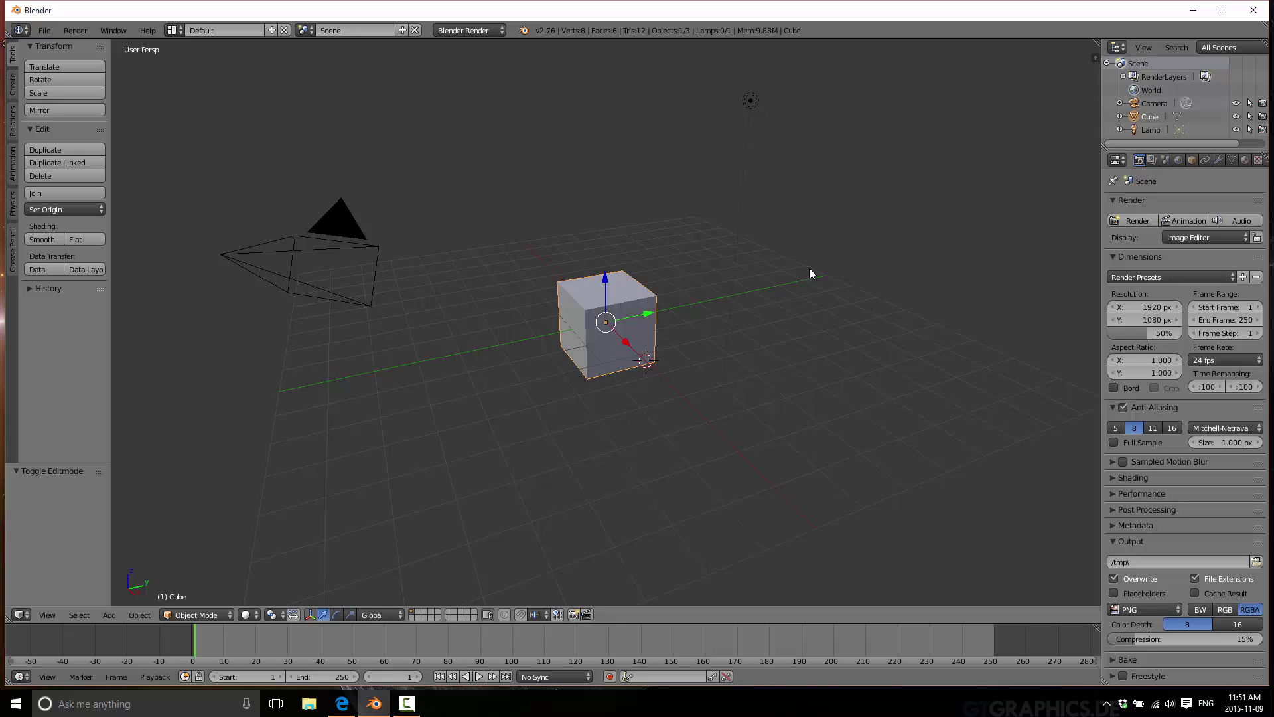
key(z)
key(z)
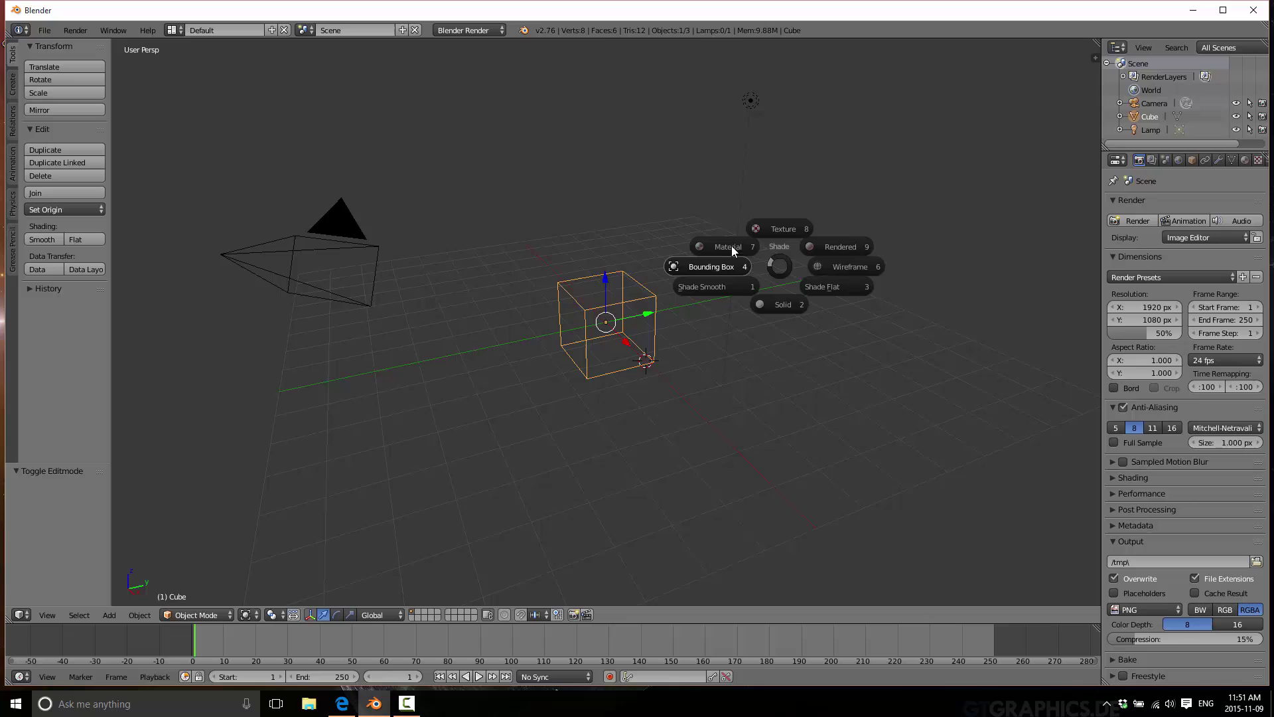
key(Escape)
key(z)
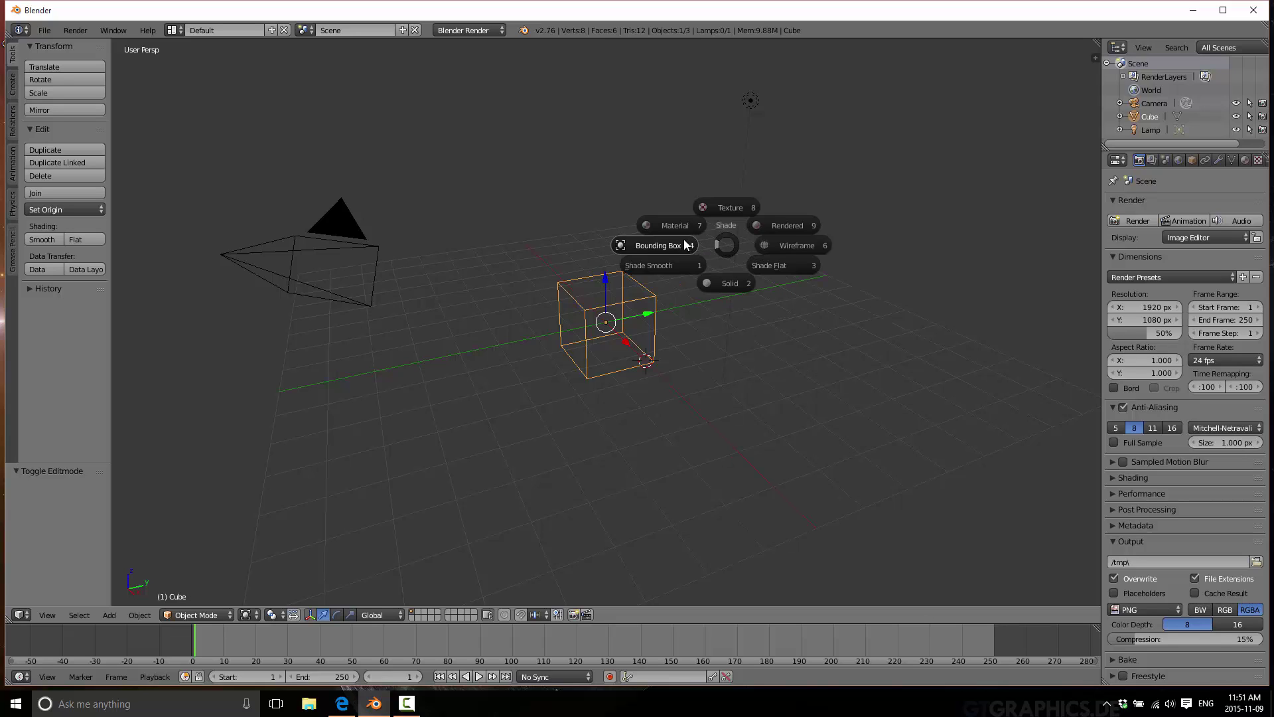
click(646, 247)
Step: Apply Shade Flat to the cube and keep the viewport in Solid shading
key(z)
key(Escape)
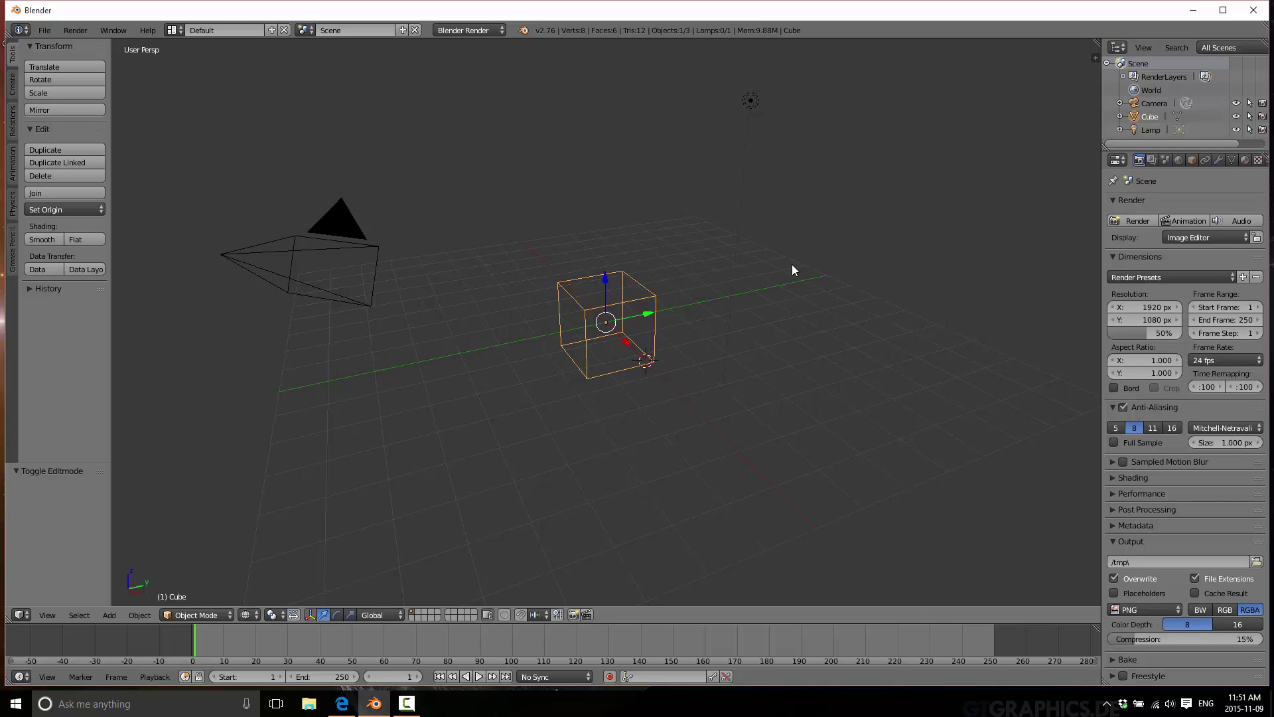
key(z)
click(807, 292)
key(z)
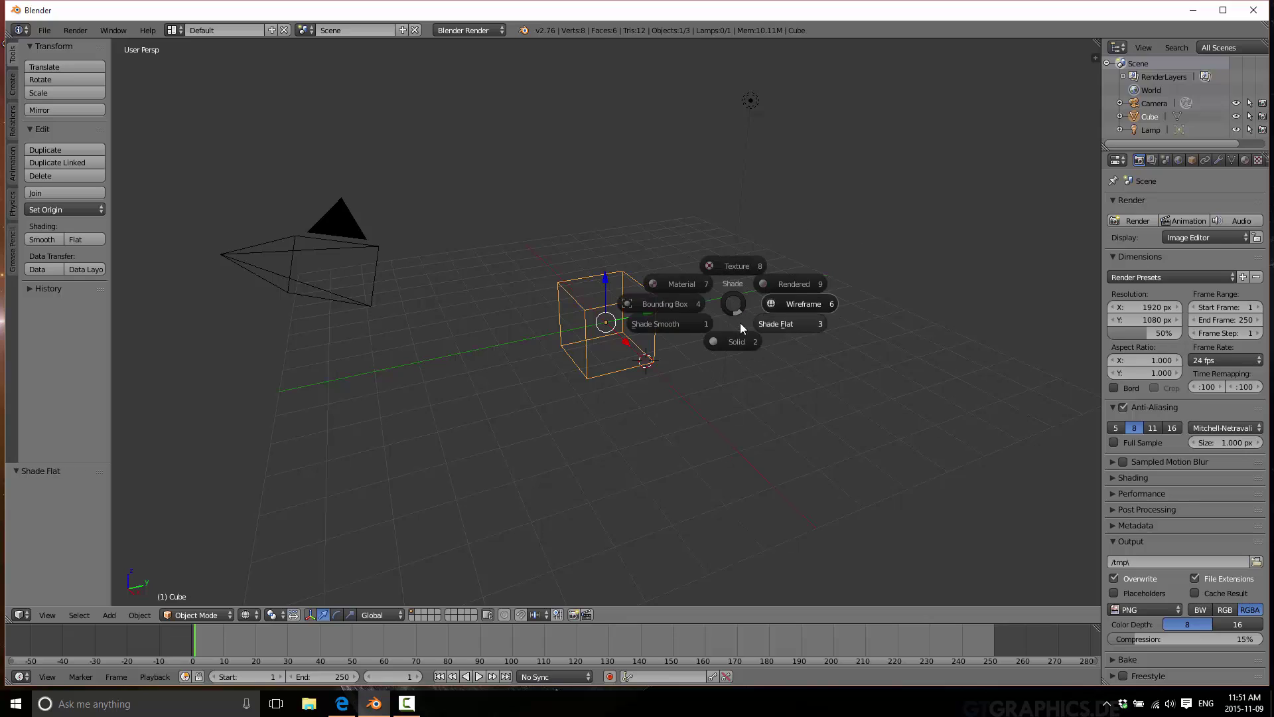
click(734, 332)
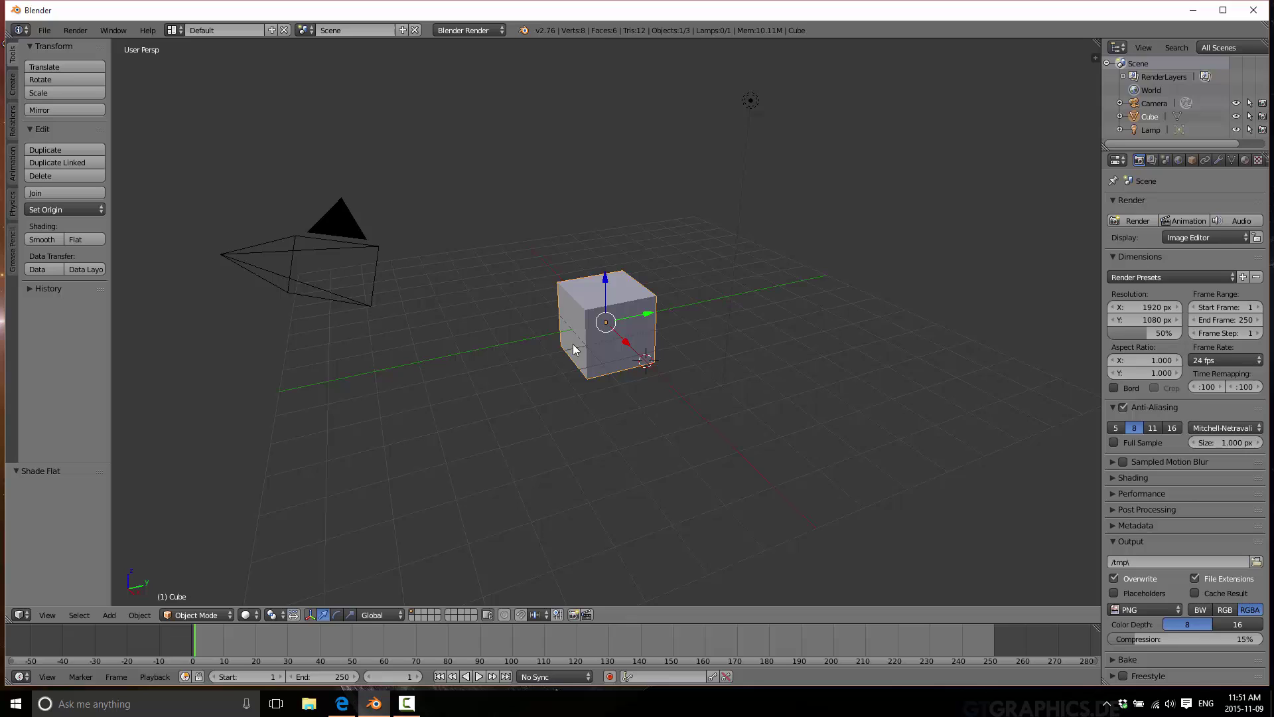
click(250, 615)
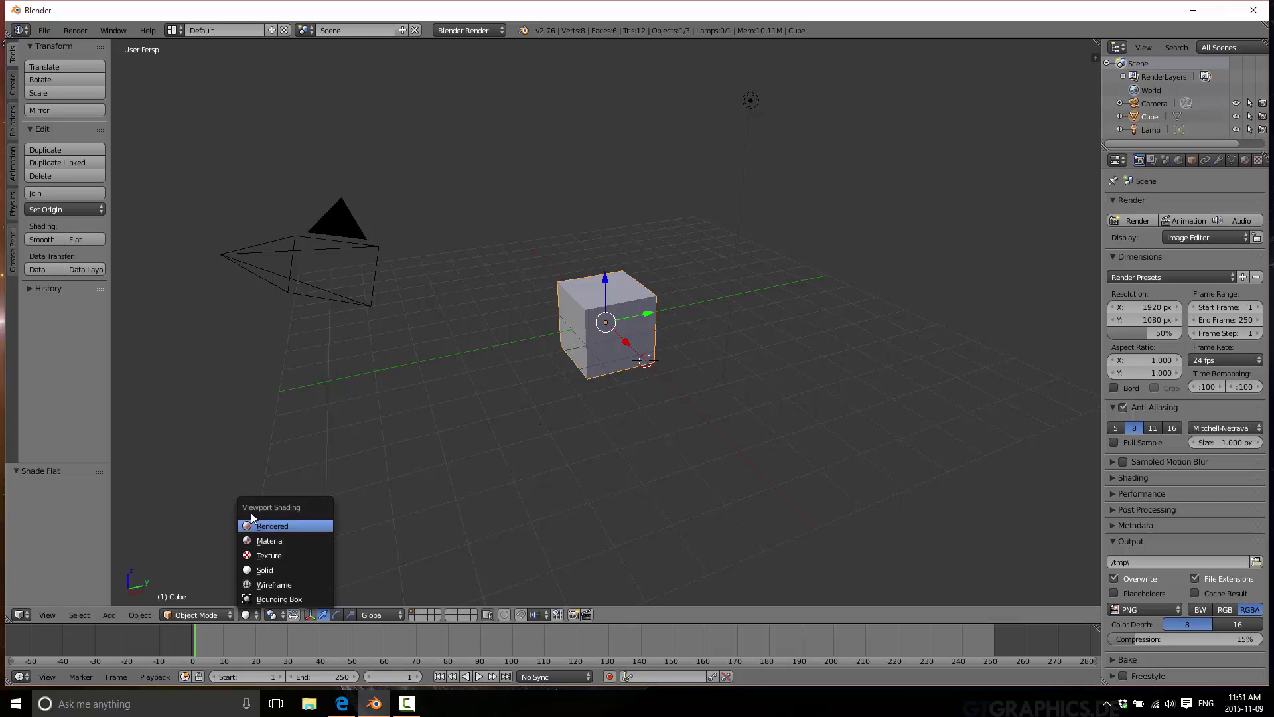
click(590, 482)
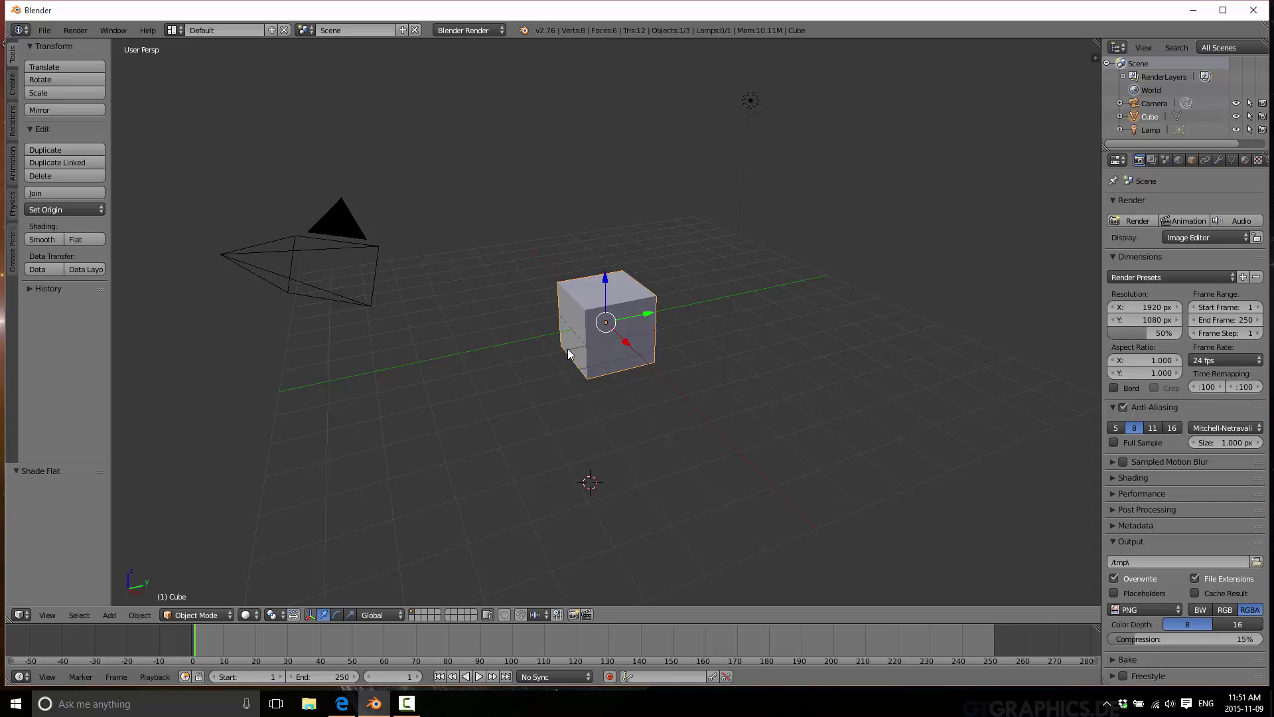
Step: Frame the cube with View Selected from the View pie's More options
key(q)
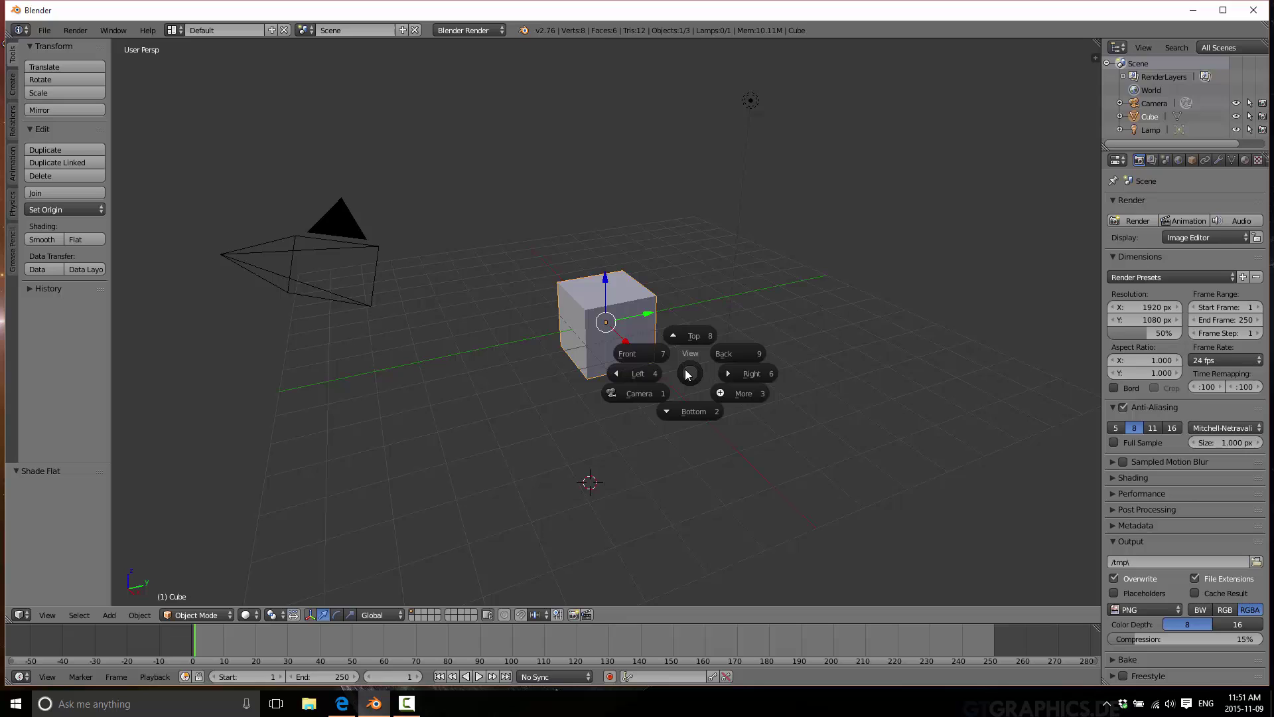
click(734, 391)
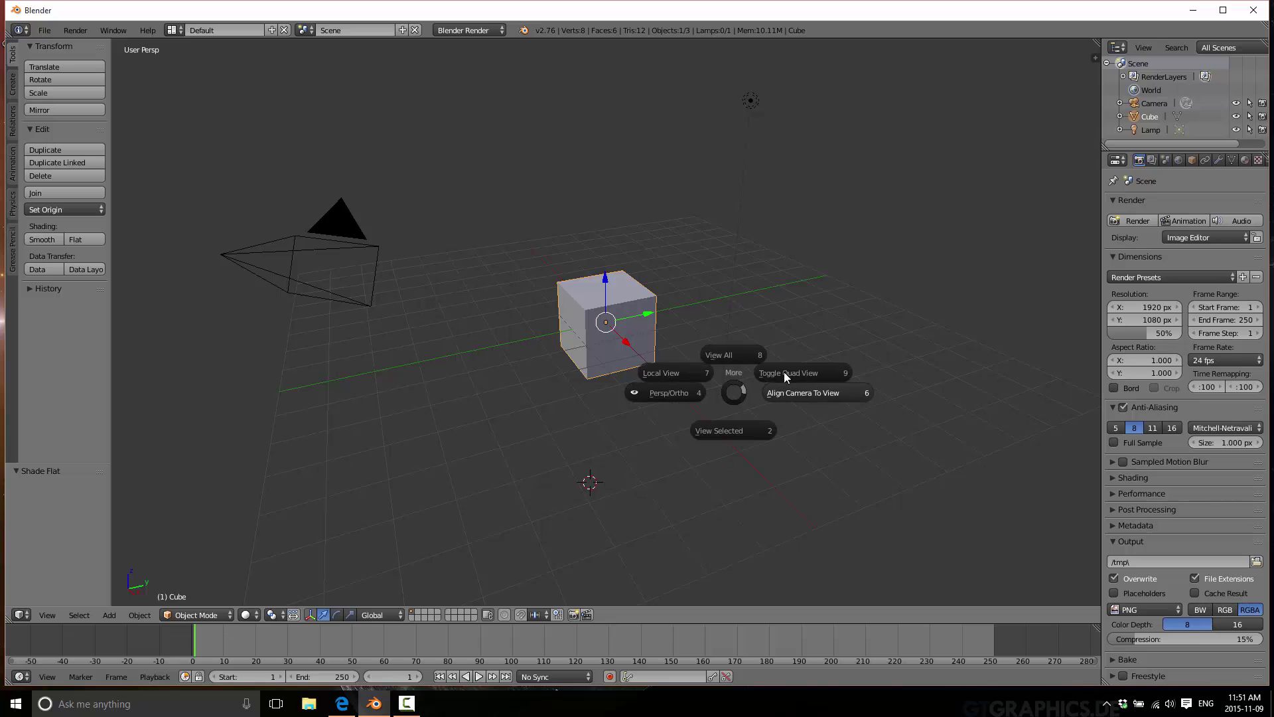
click(727, 428)
Step: Check the cube from the Front, Right and Left preset views
key(q)
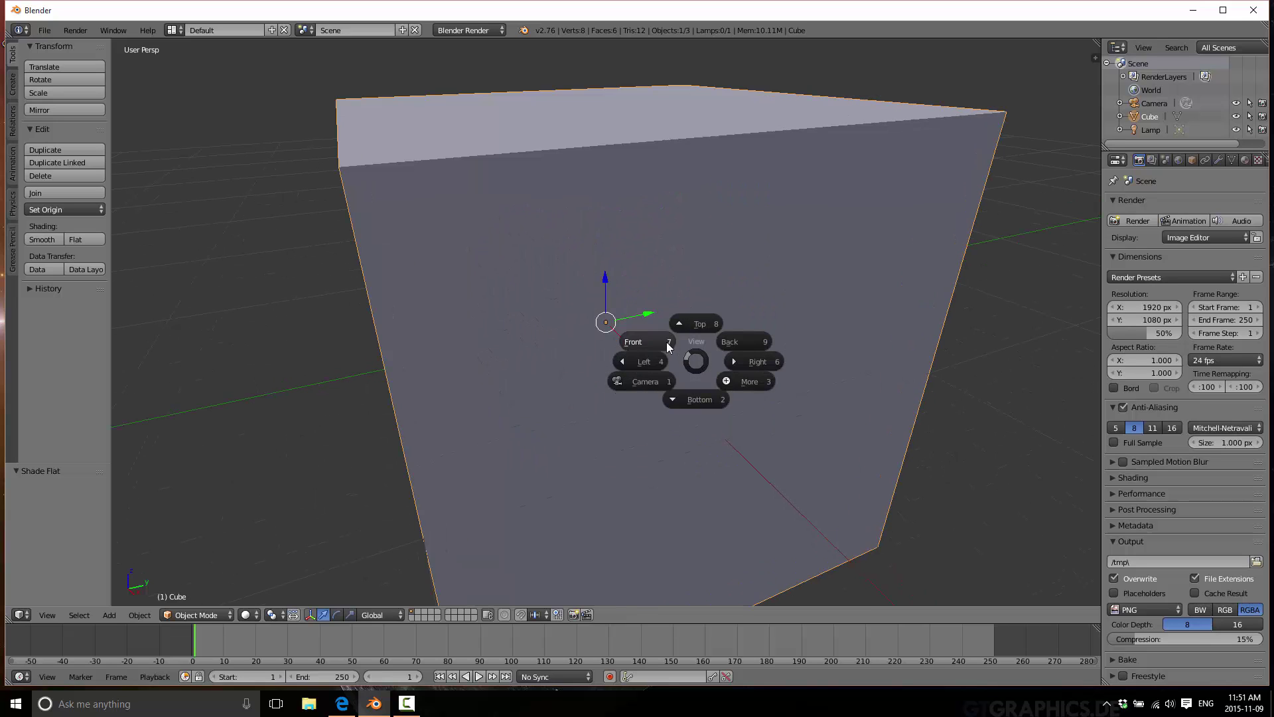
click(663, 339)
key(q)
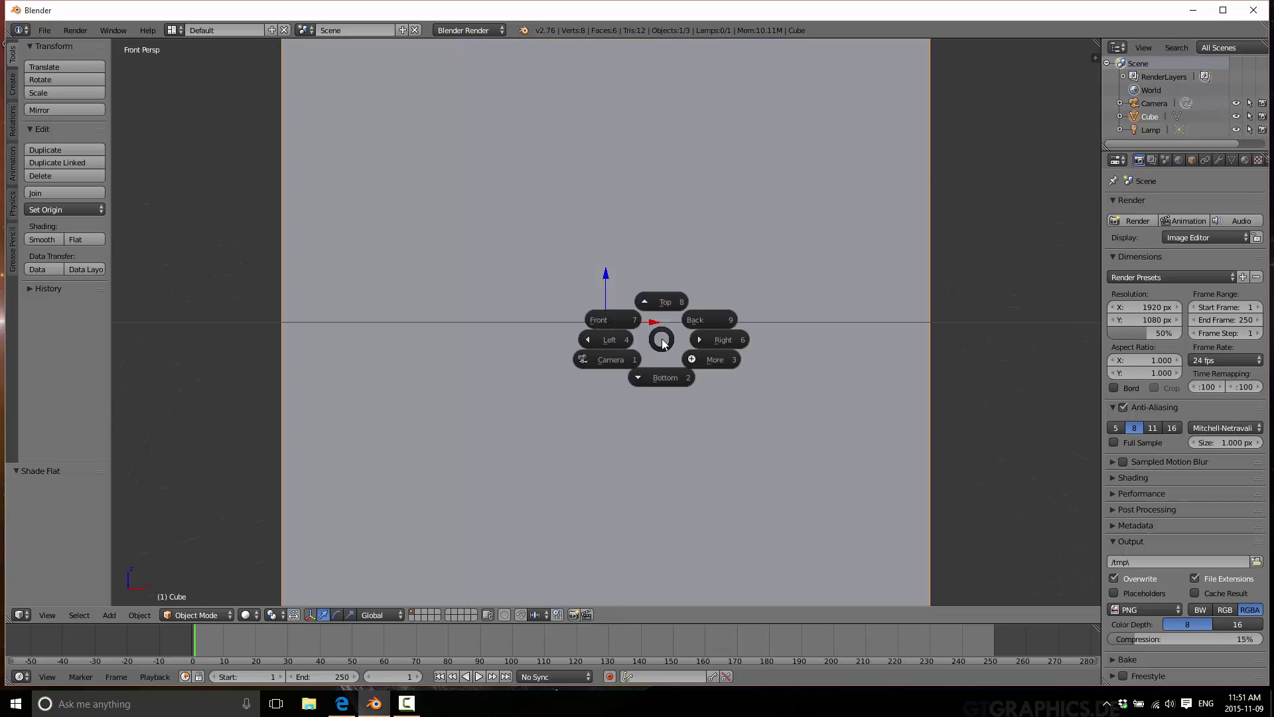
click(698, 335)
key(q)
click(742, 315)
key(q)
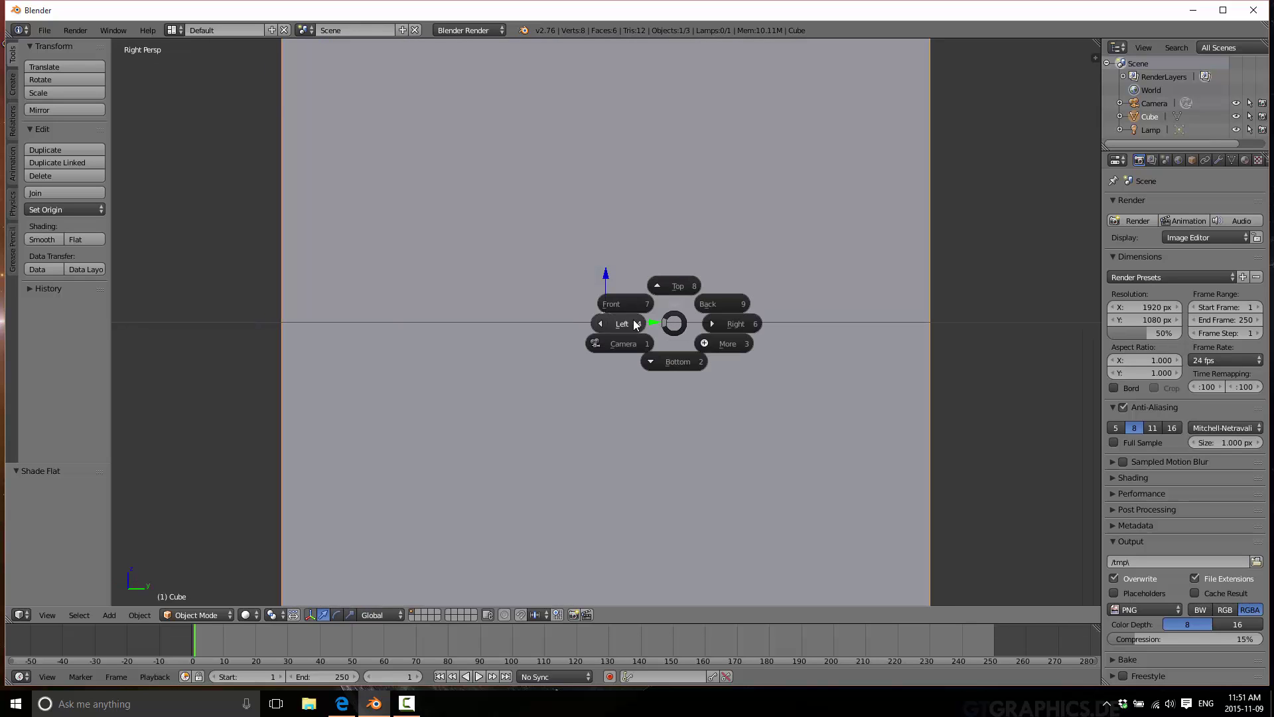
click(633, 321)
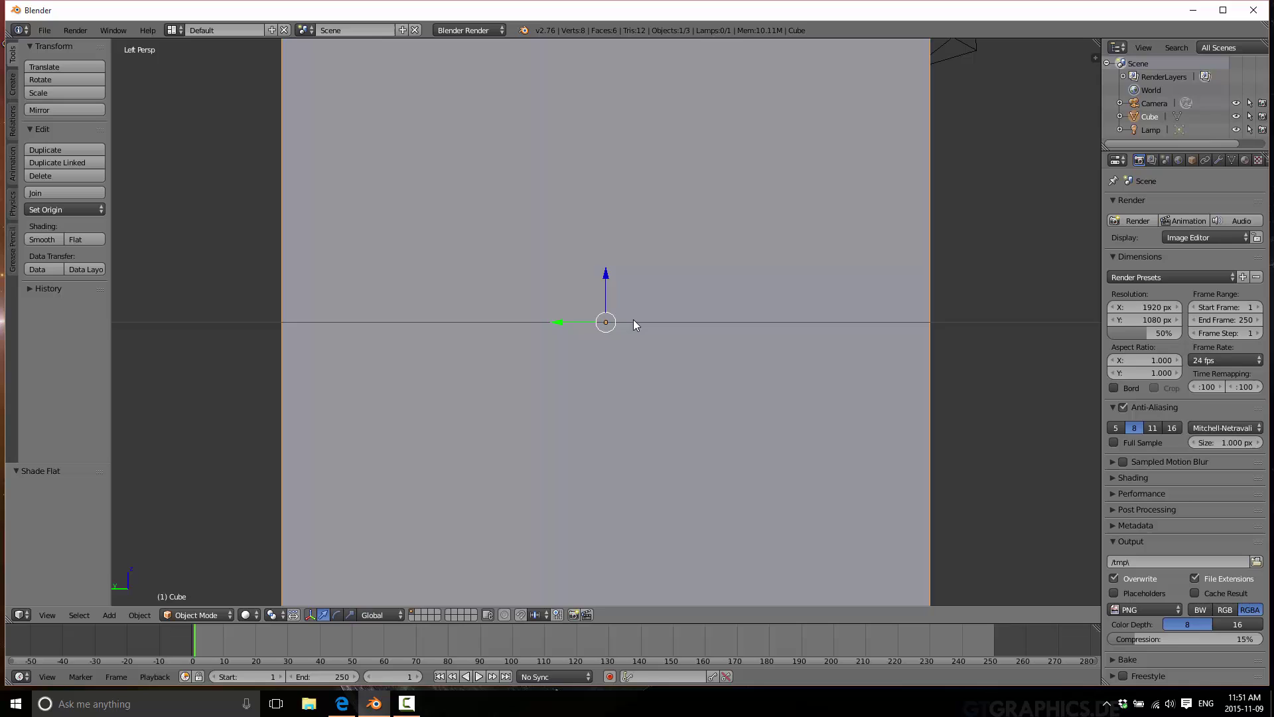
Step: Go back to the Front view, then look through the scene camera
key(q)
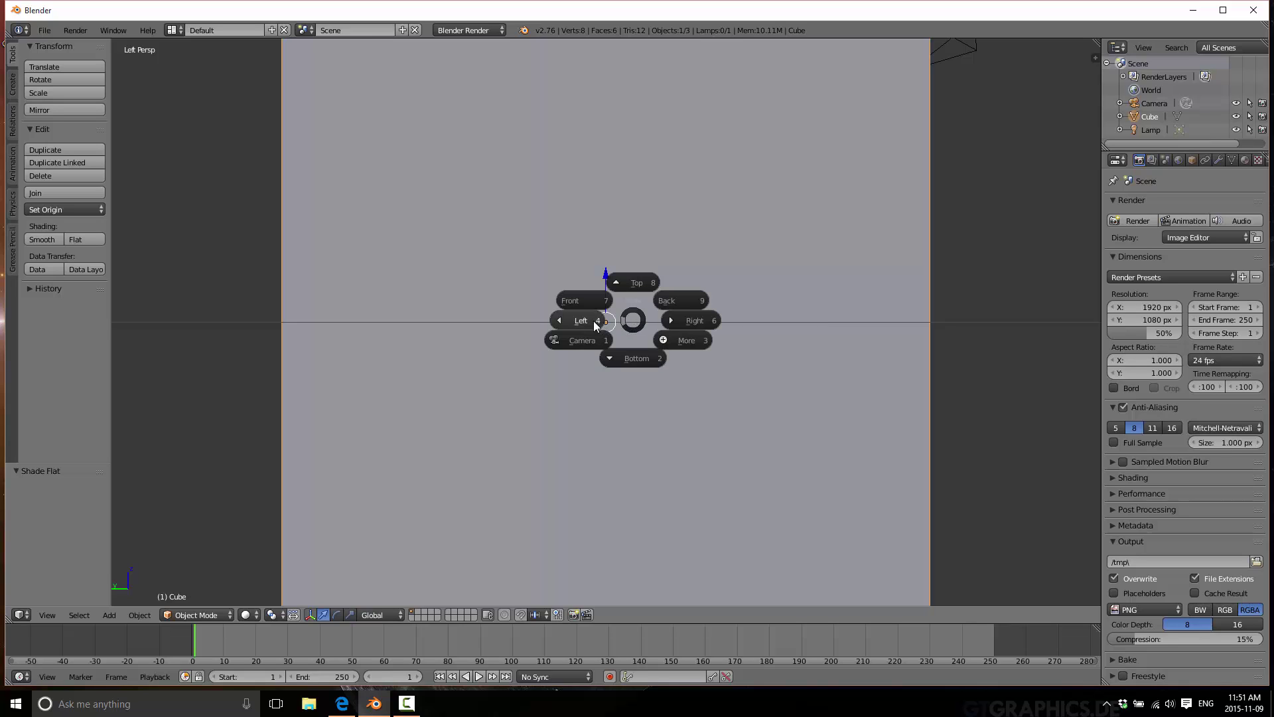
click(594, 325)
key(q)
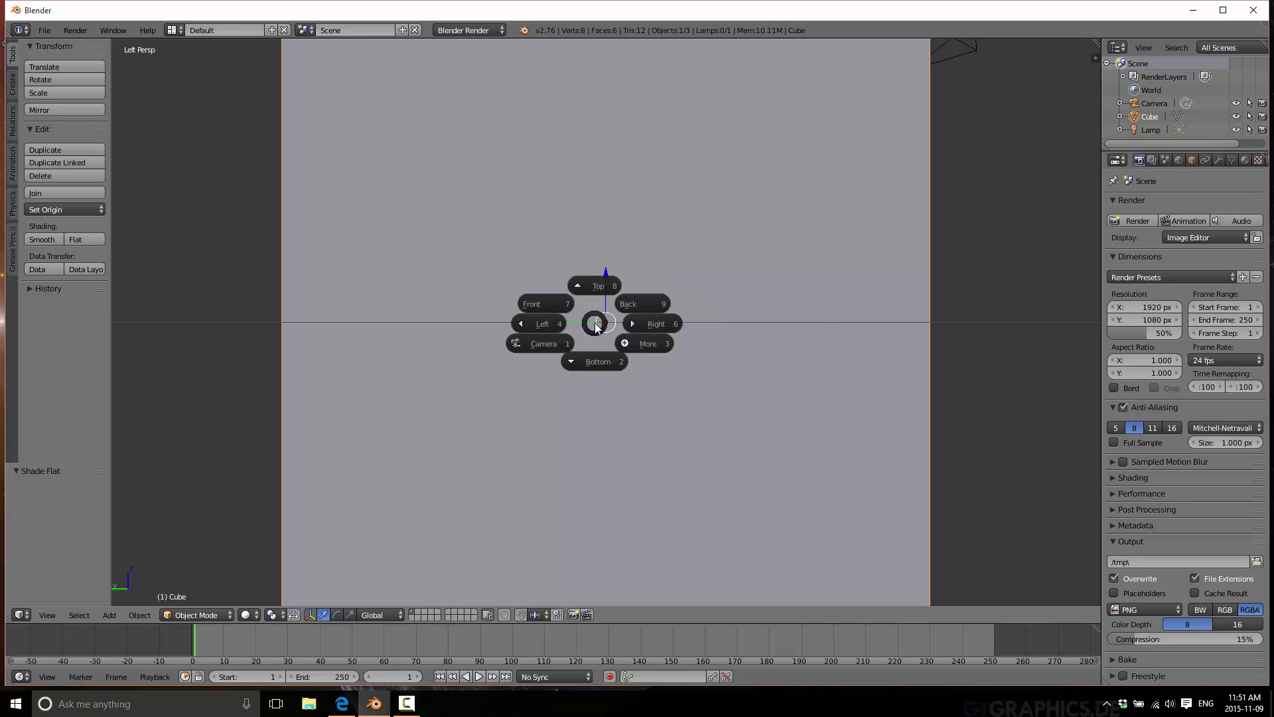
key(7)
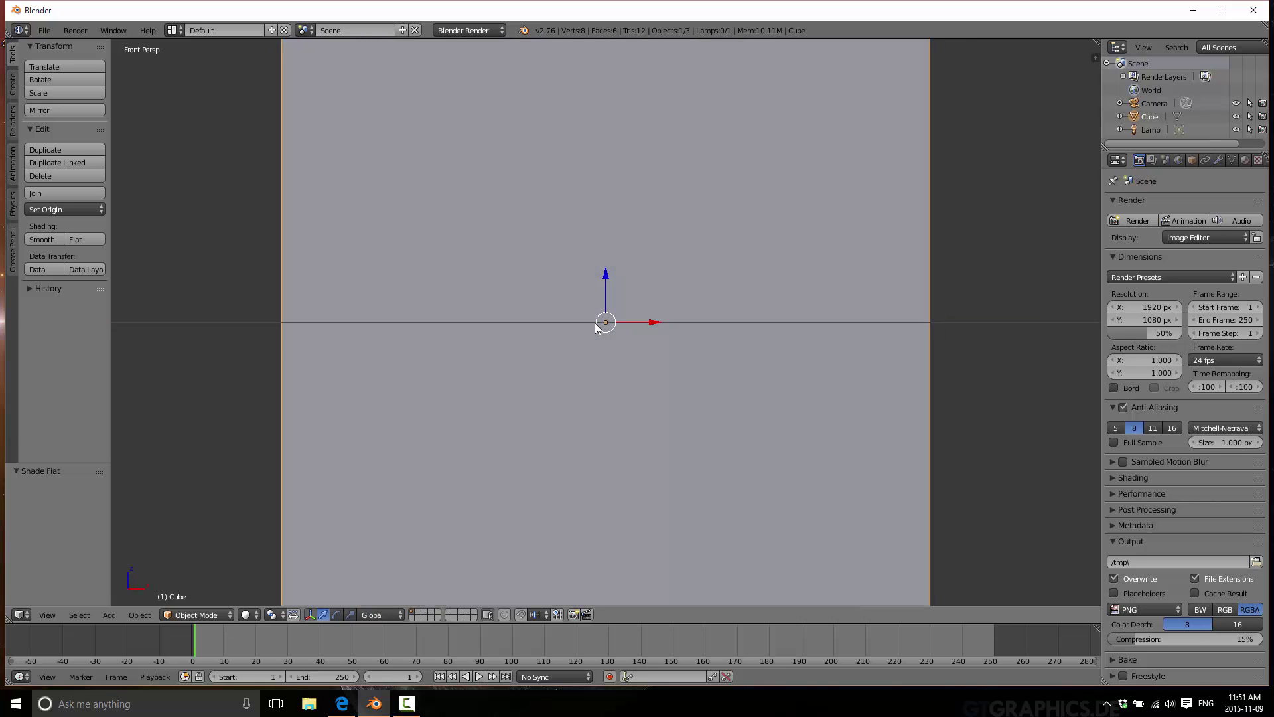
key(q)
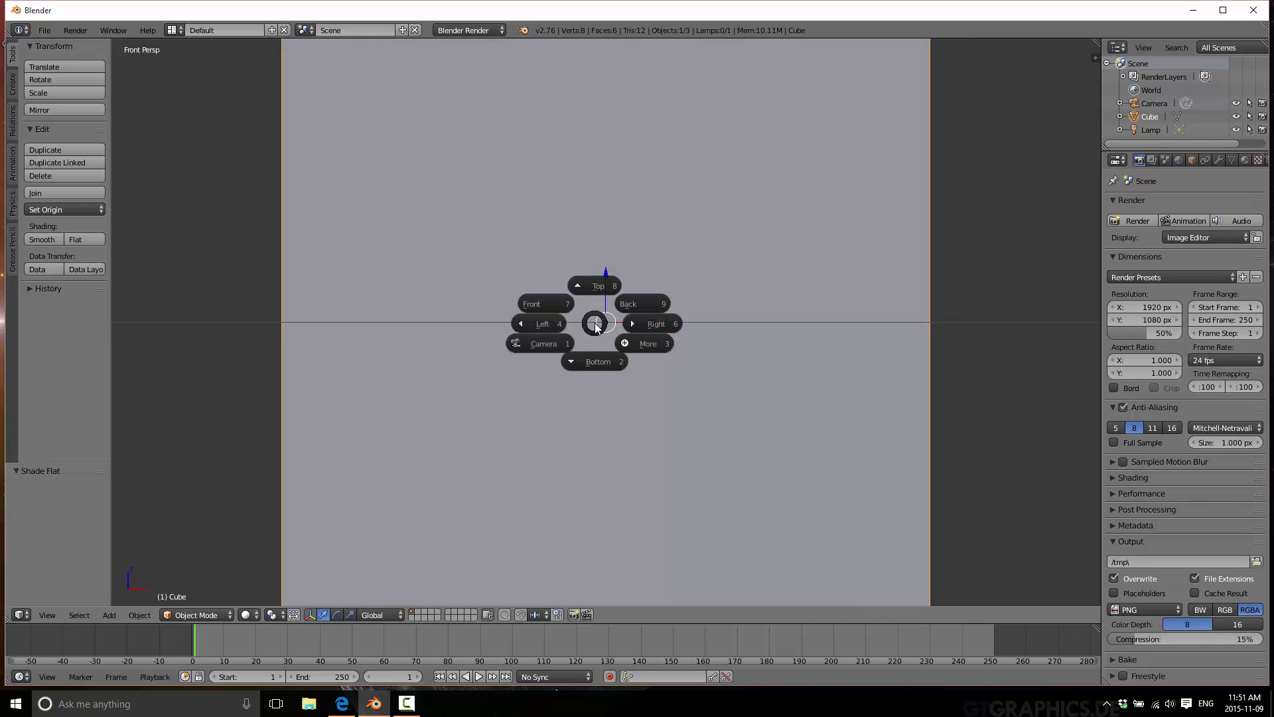
key(1)
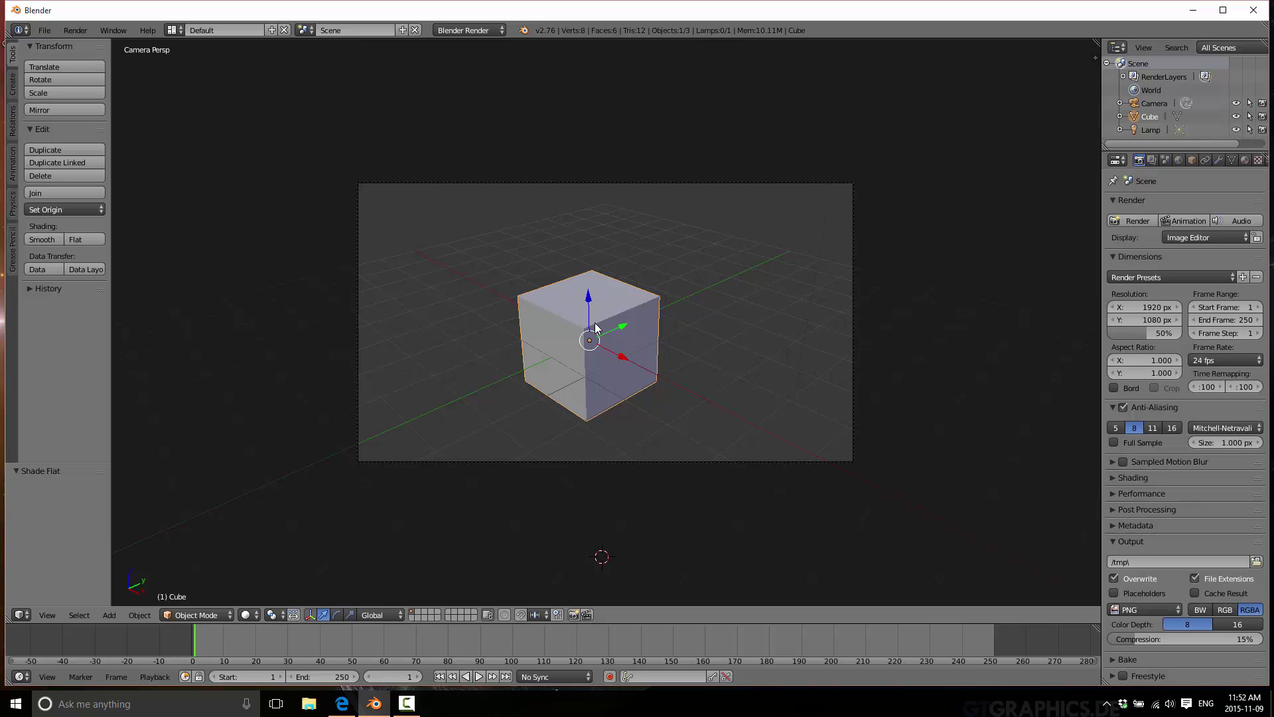
Step: Turn the view from Left to Right and finally to Back using the View pie
key(q)
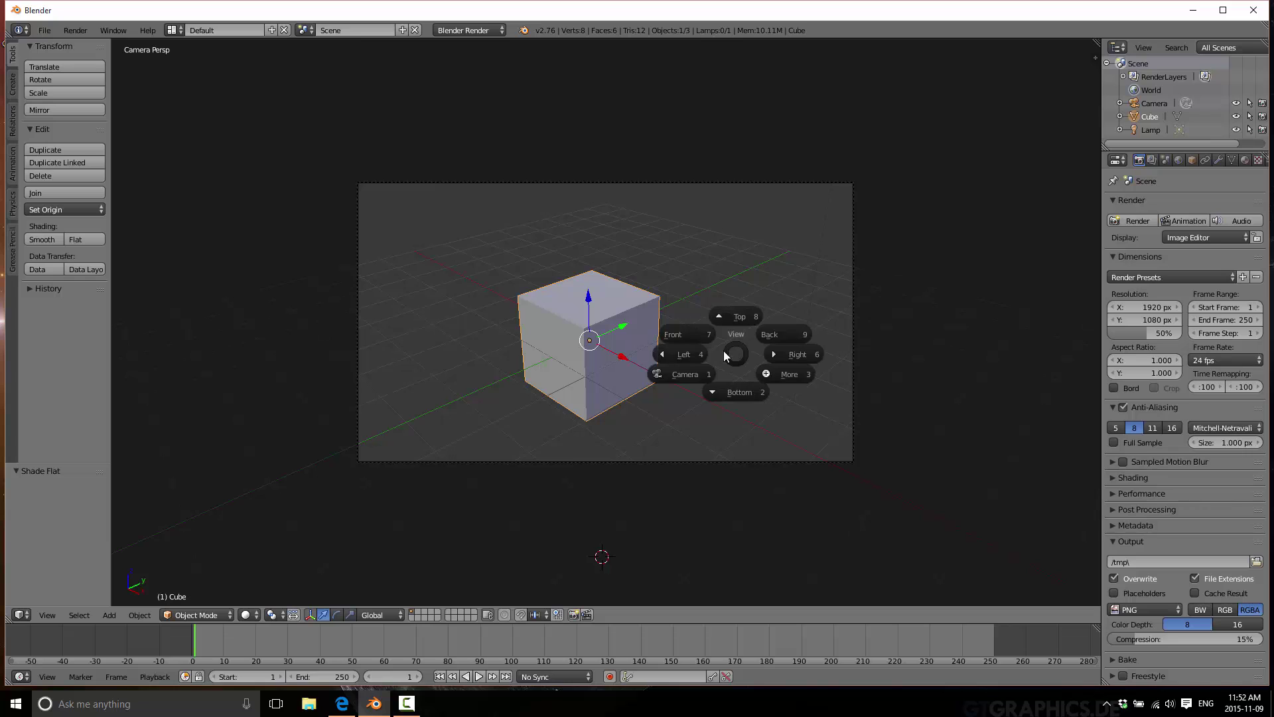
click(684, 333)
key(q)
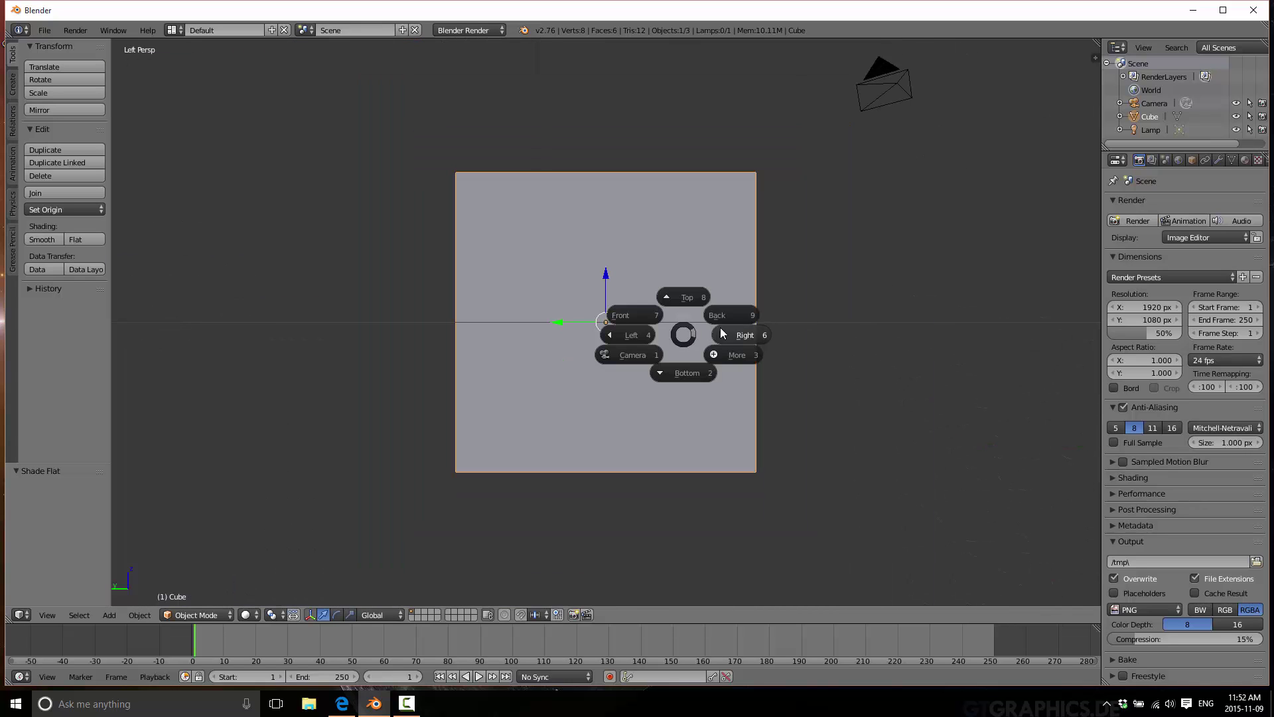
click(743, 321)
key(q)
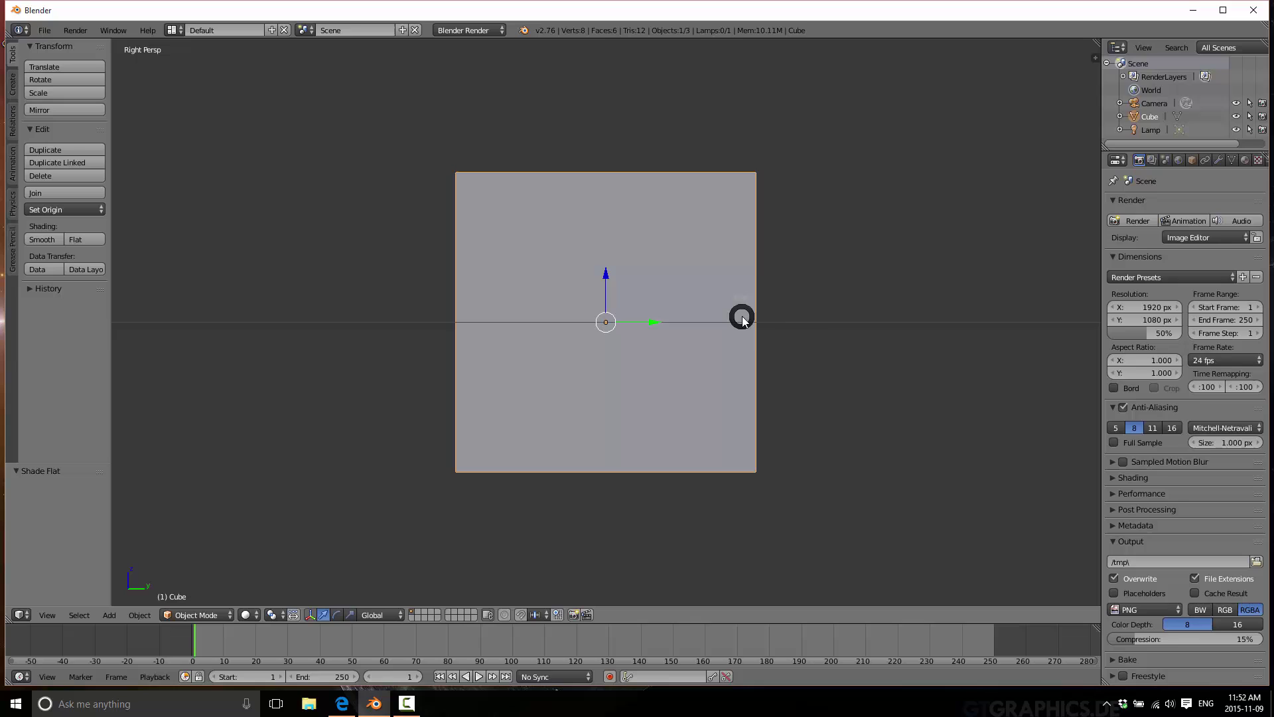
click(784, 297)
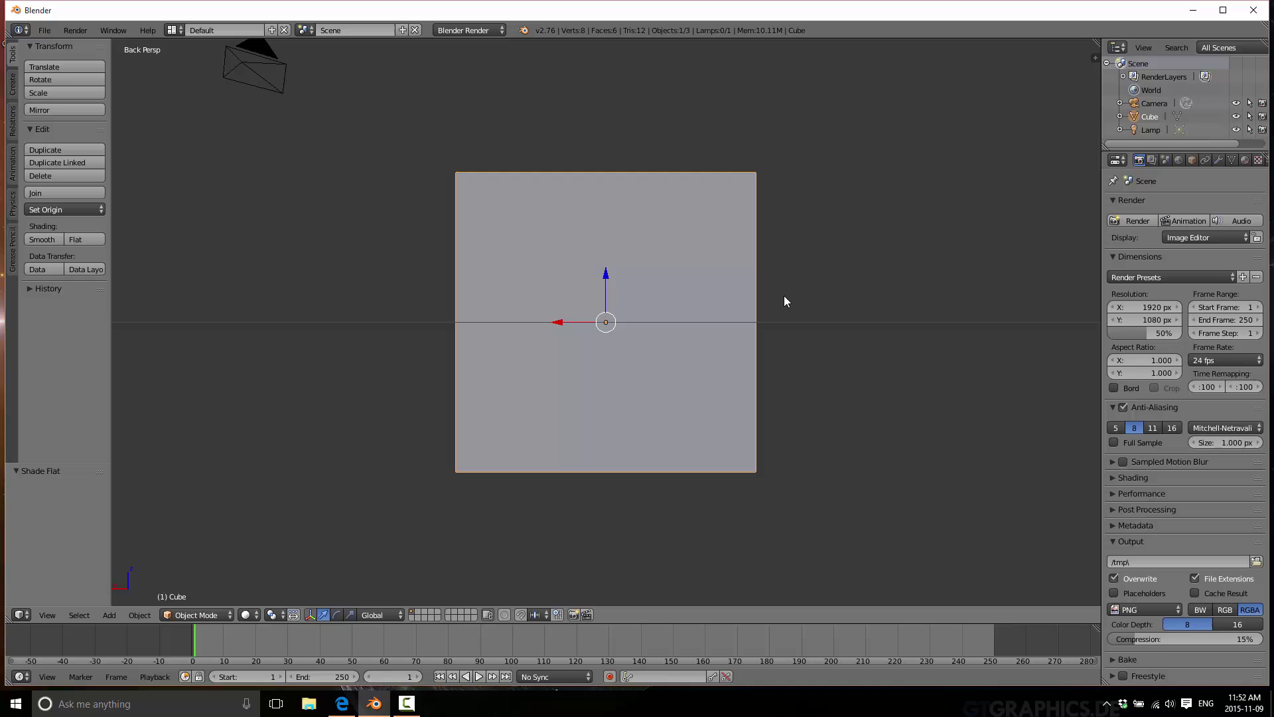
Step: Set snapping to Vertex and place the 3D cursor at the cube's lower-right corner
key(ctrl+shift+Tab)
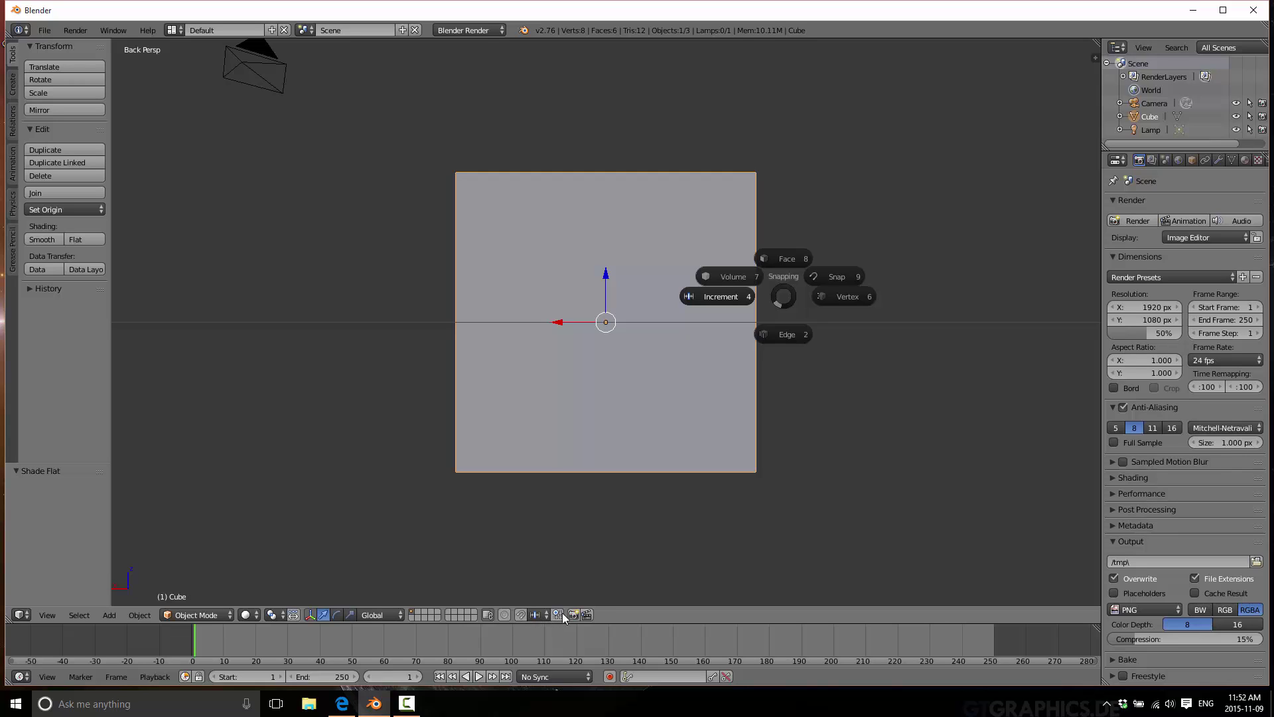
click(883, 334)
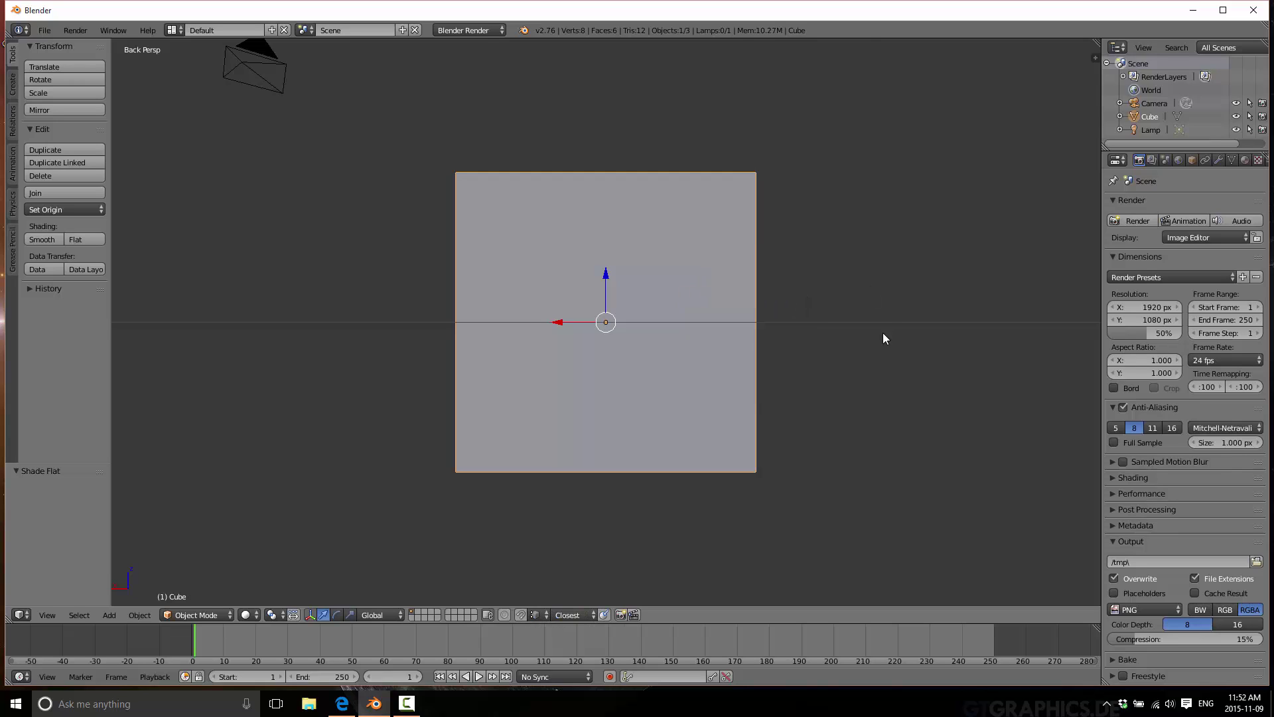
click(544, 615)
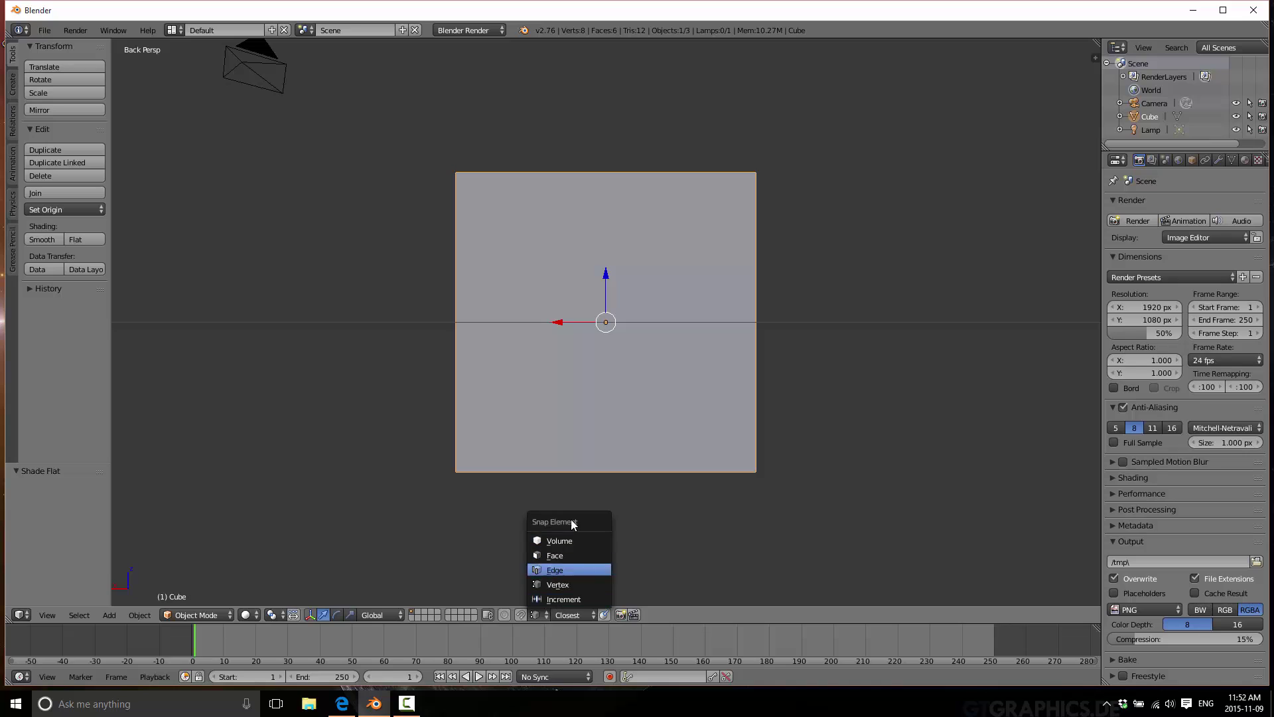
click(769, 462)
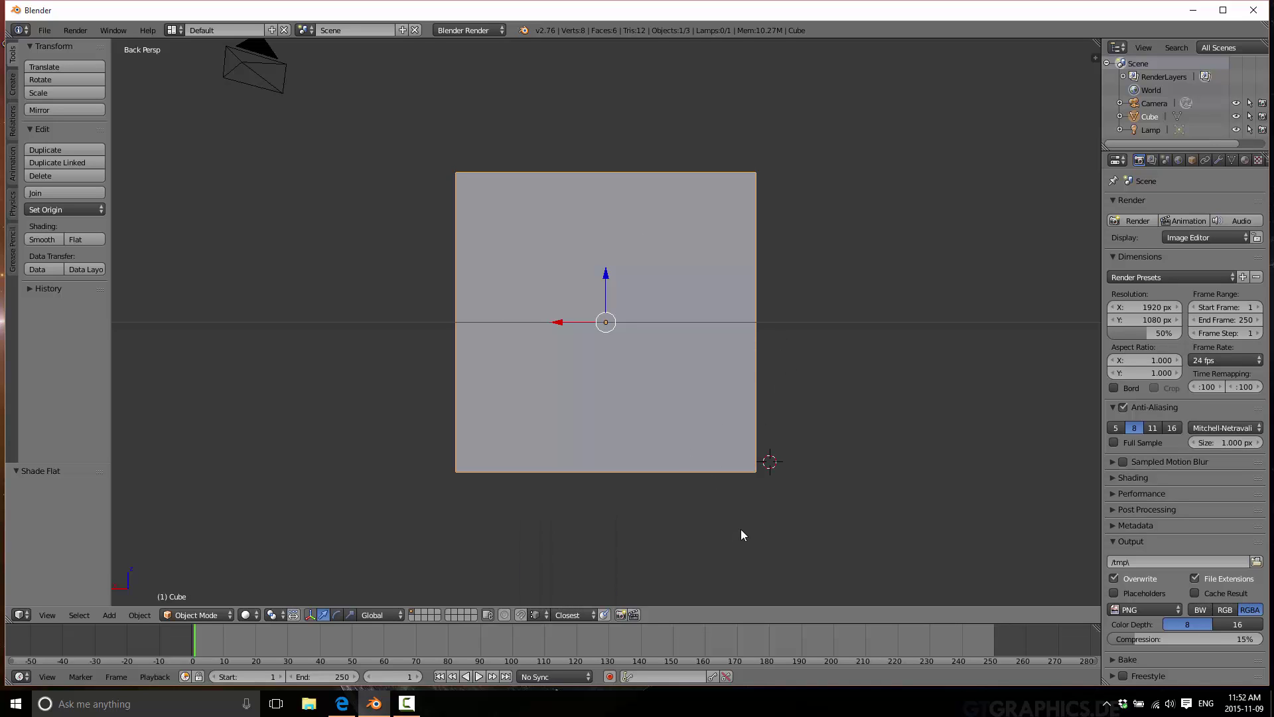
click(617, 337)
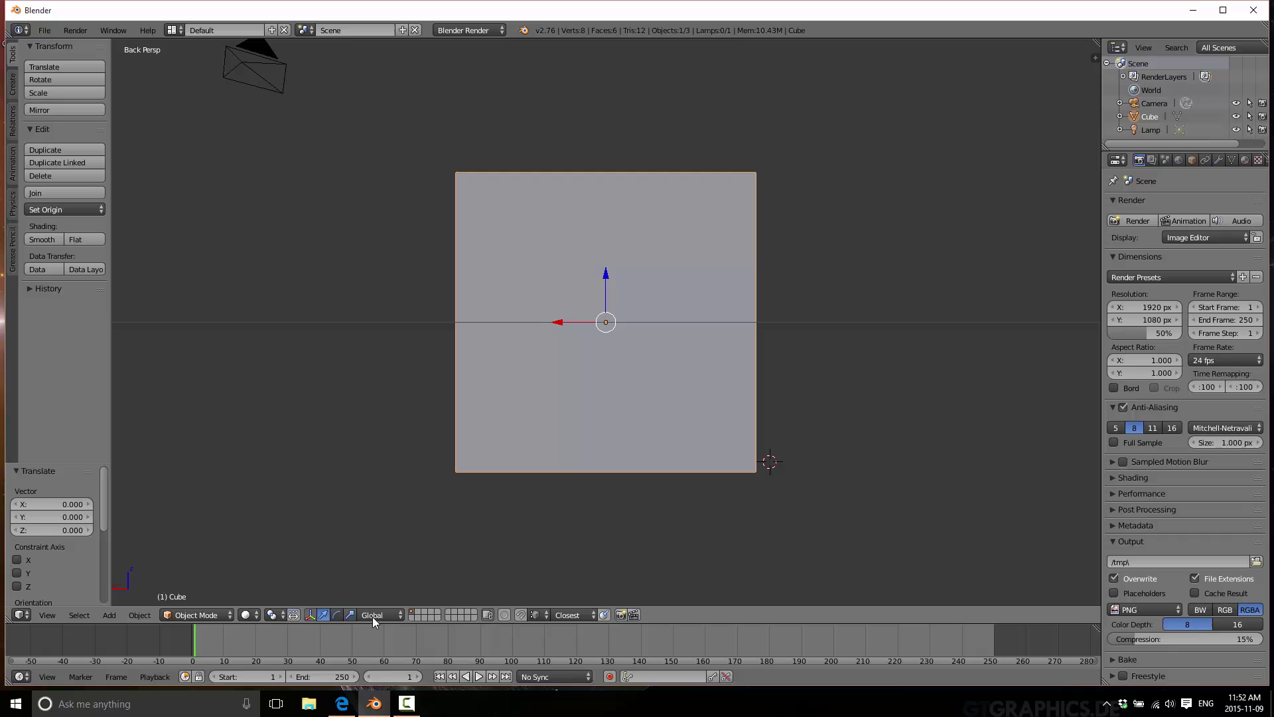
Step: Set the pivot point to Bounding Box Center, then change it back to Median Point
key(period)
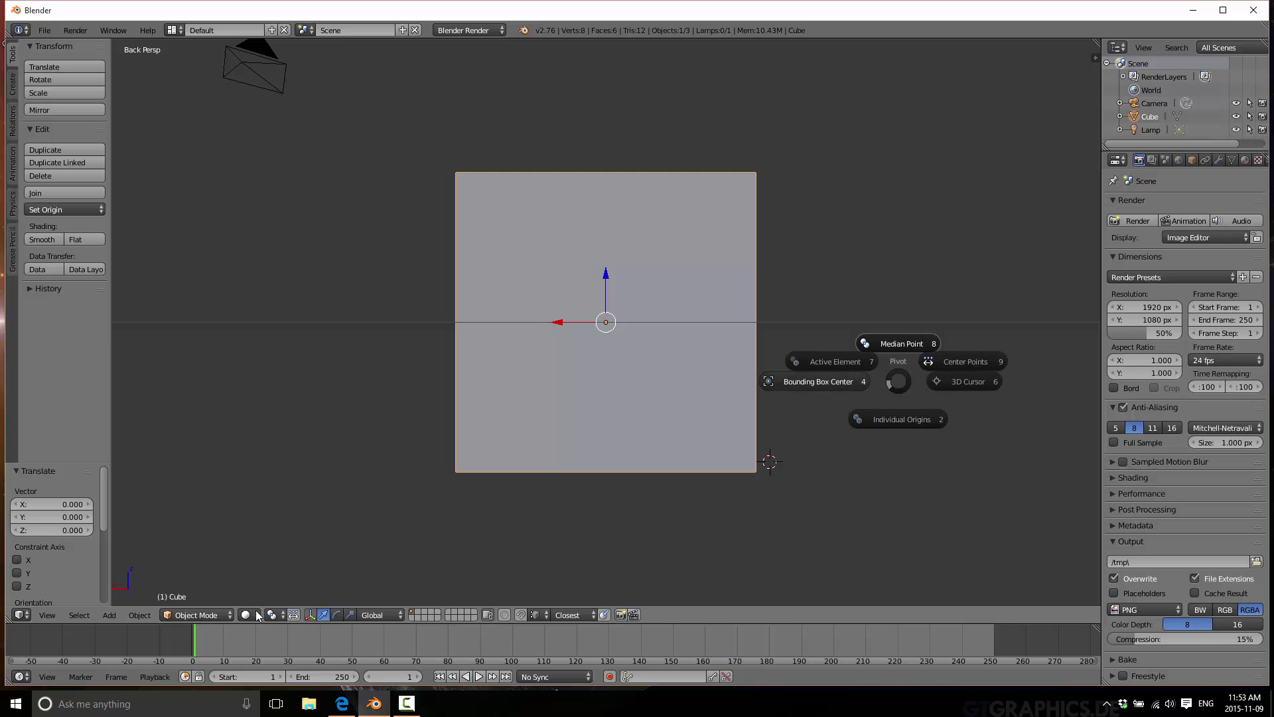
click(282, 615)
click(284, 615)
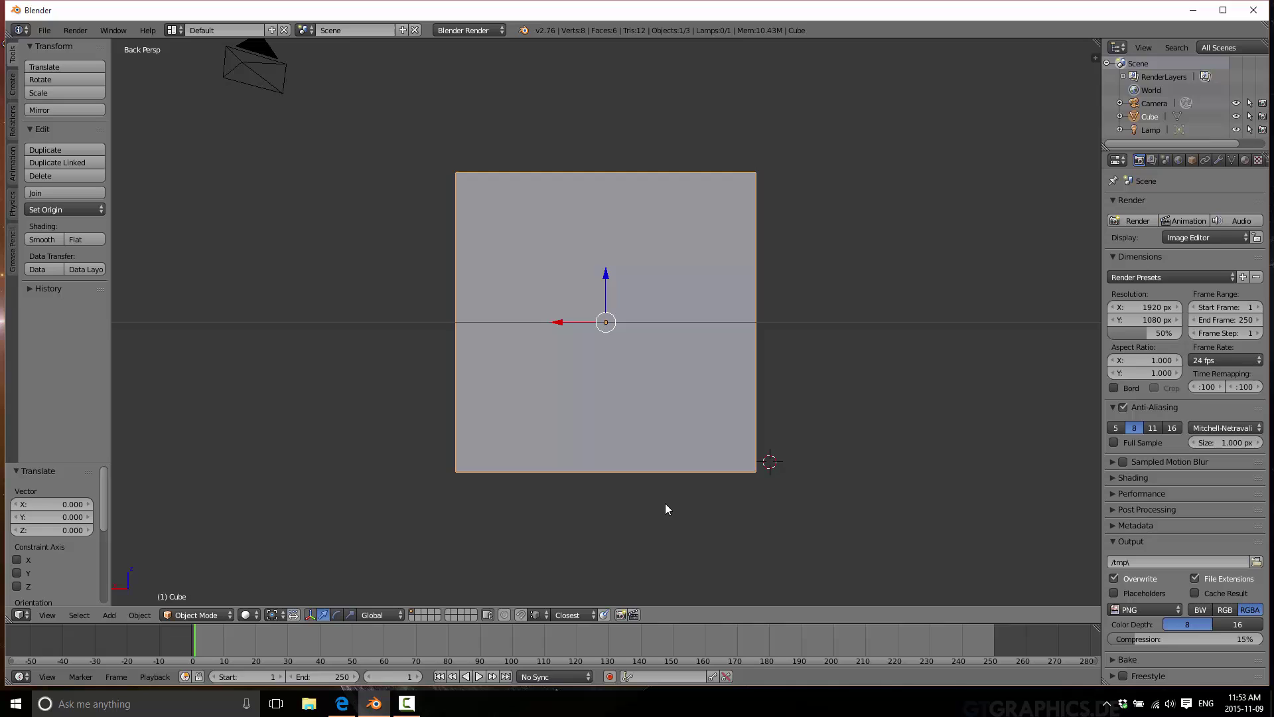
key(period)
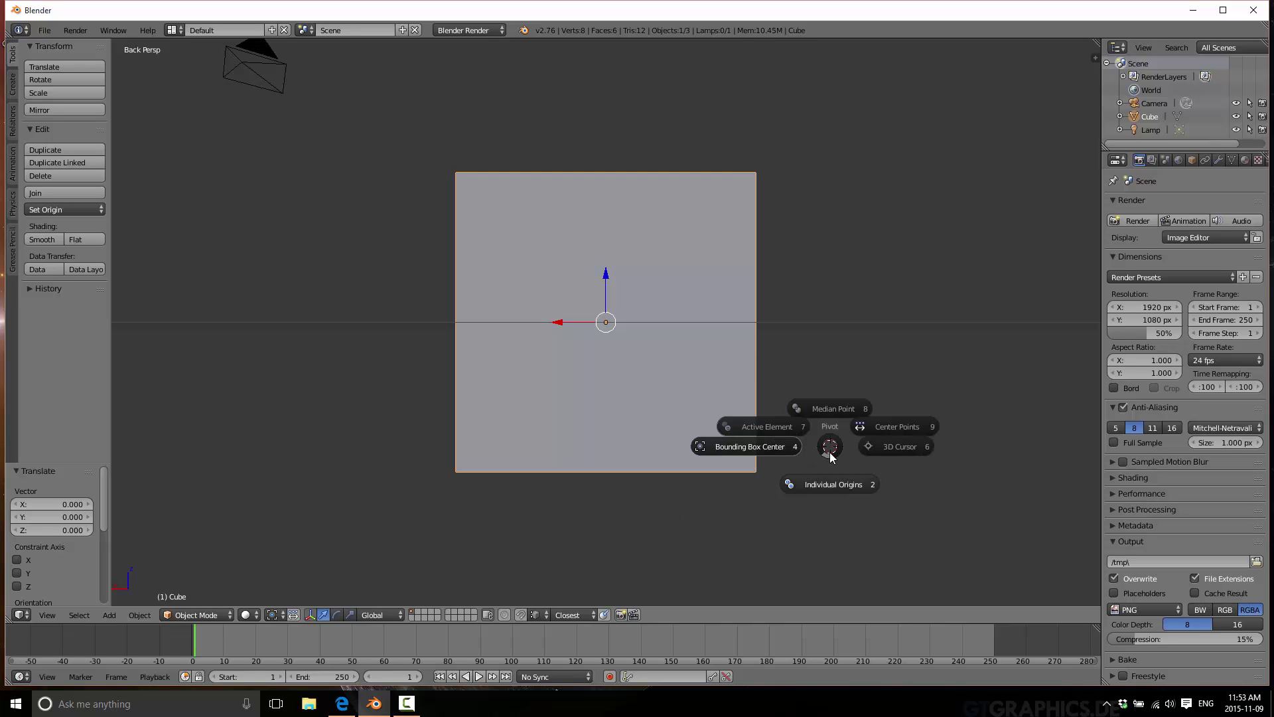
click(826, 406)
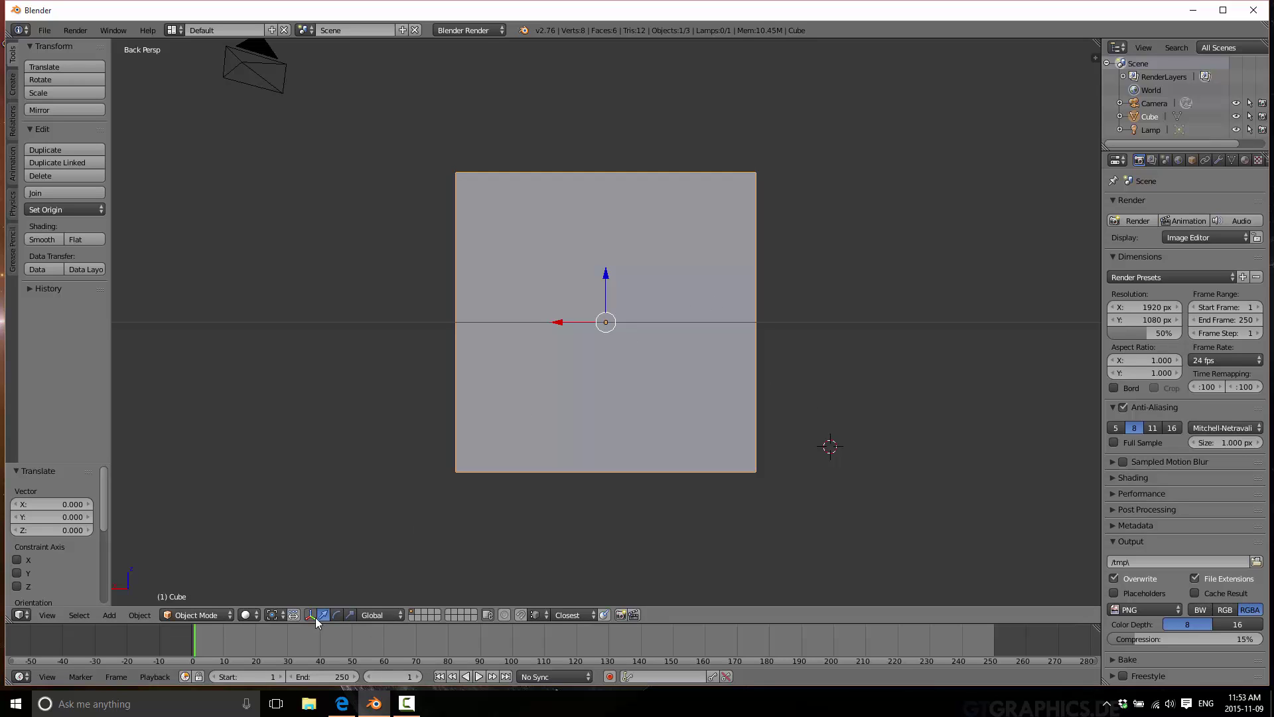
Step: Hide the manipulator, maximize the 3D viewport, then show the Translate manipulator
key(ctrl+space)
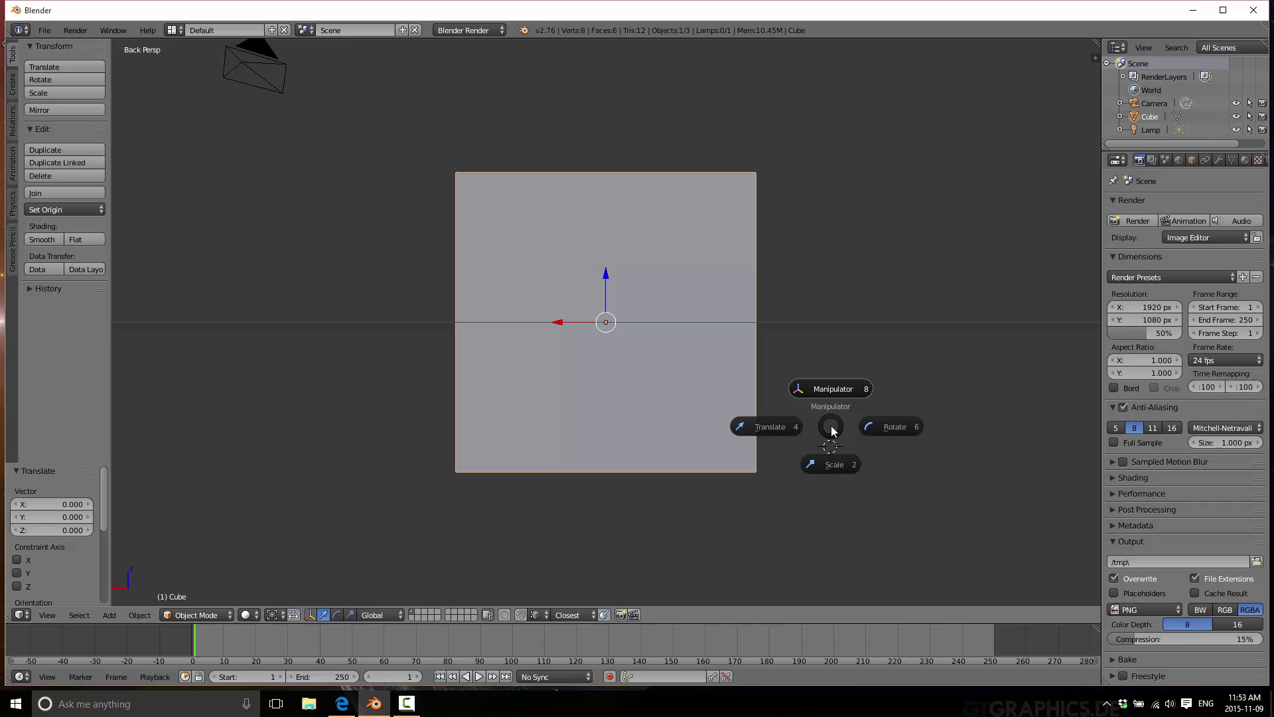
click(834, 388)
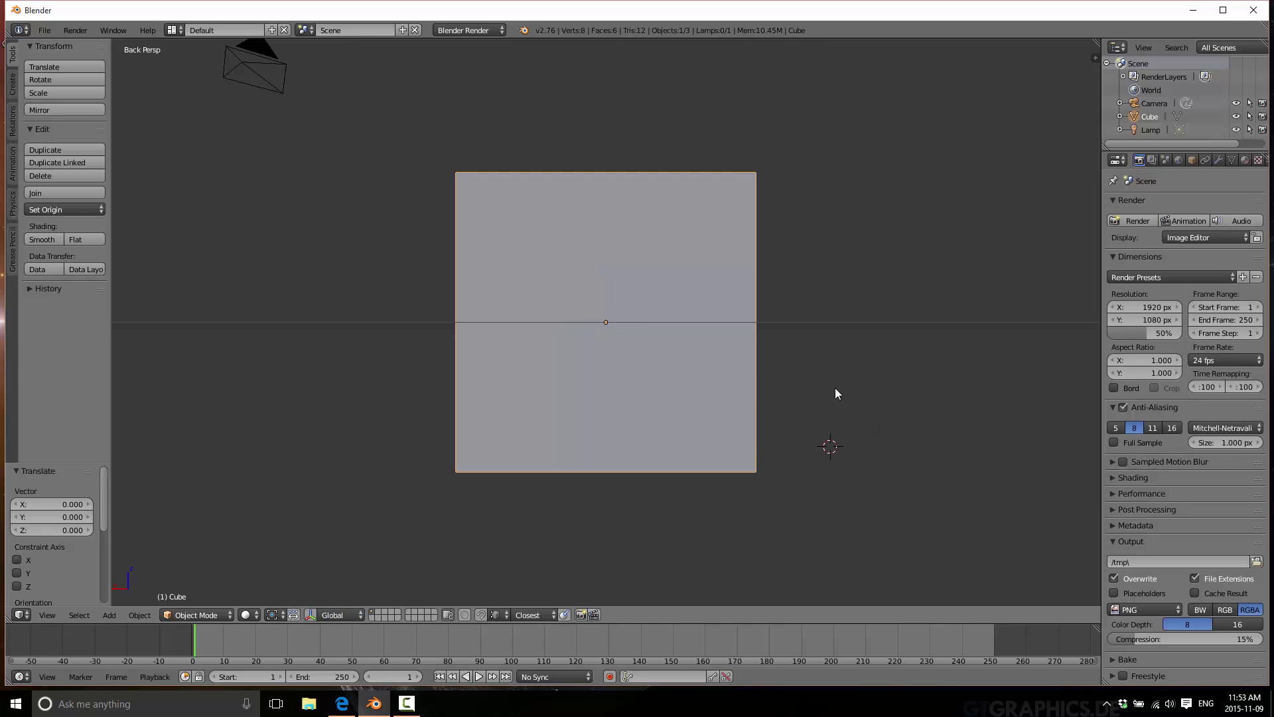
key(shift+space)
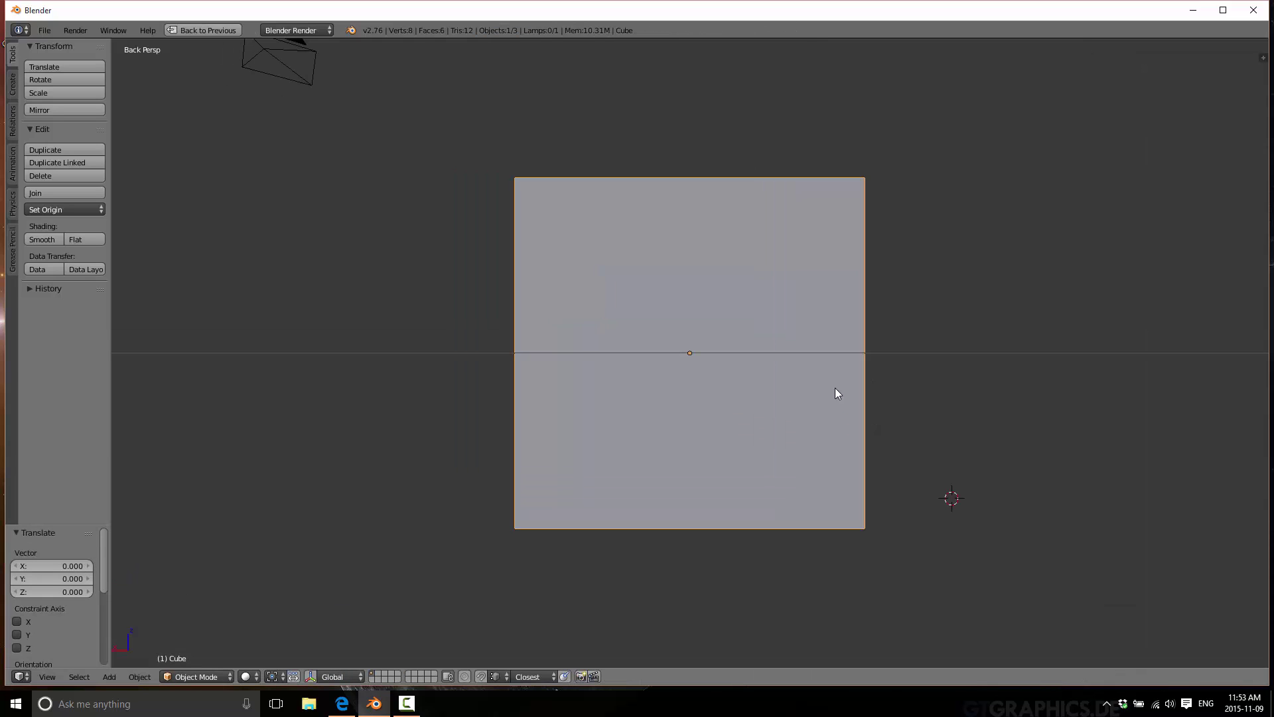
key(ctrl+space)
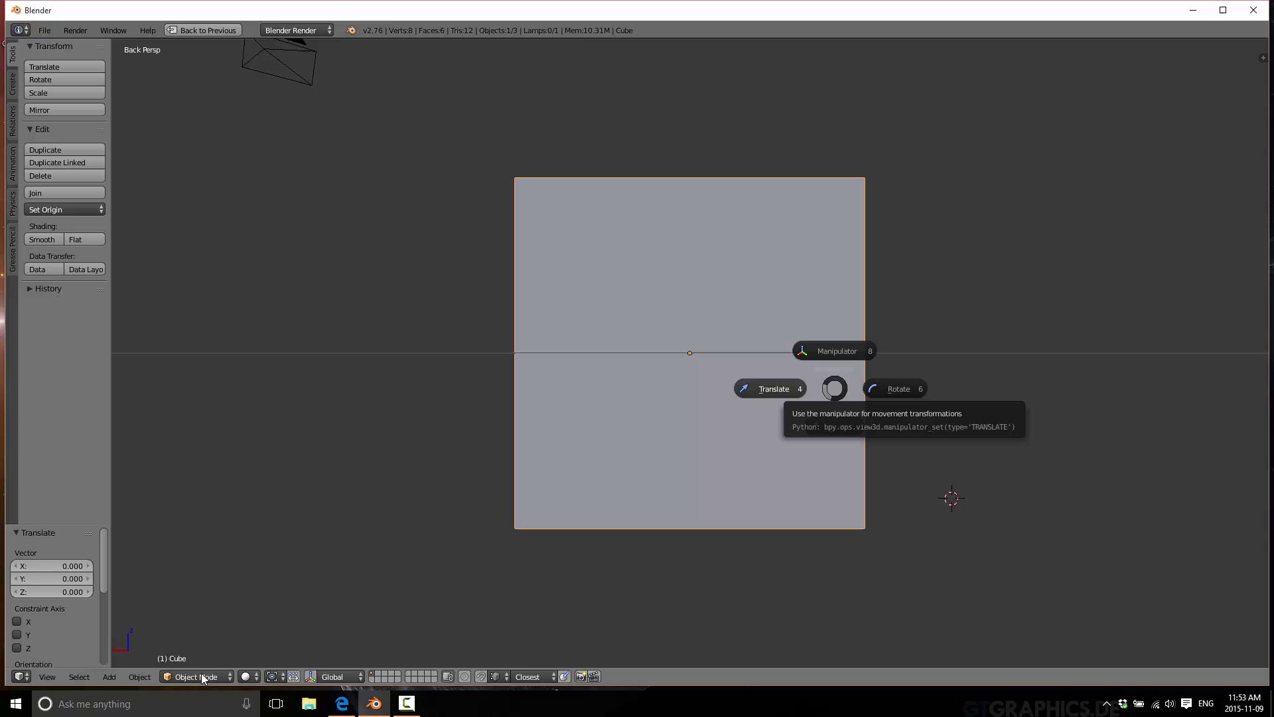
click(283, 676)
click(283, 676)
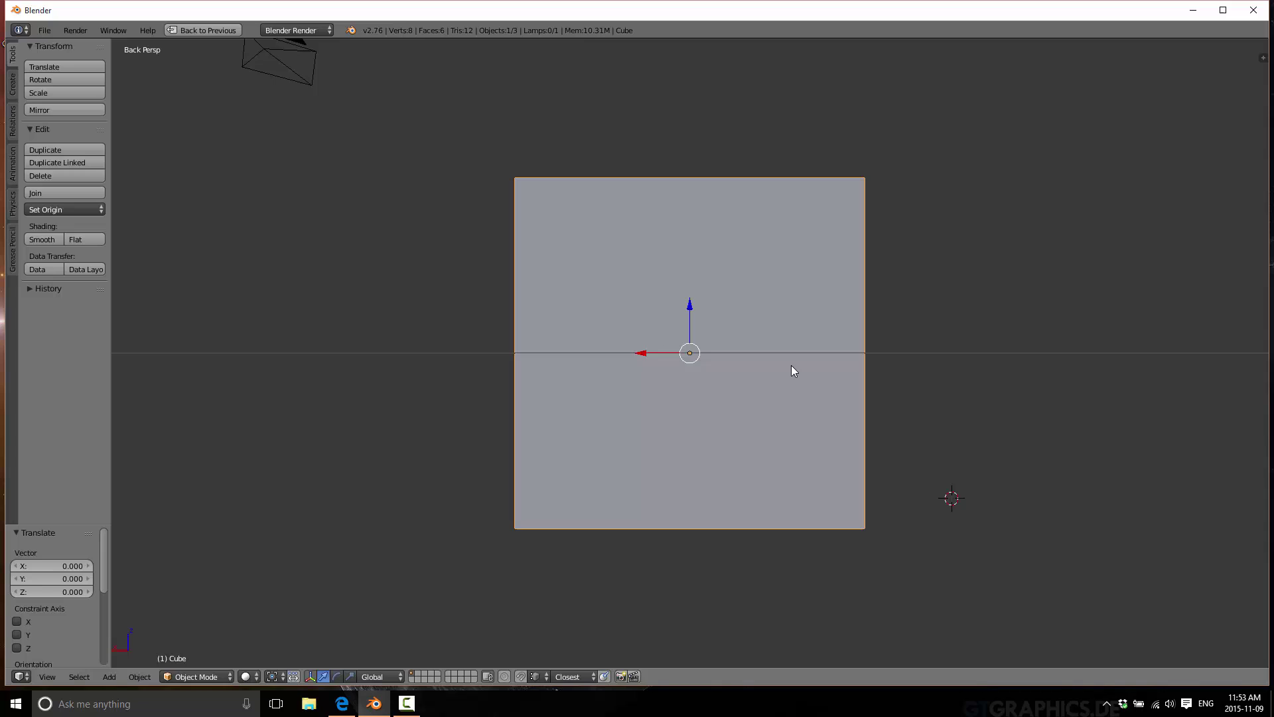
Step: Keep the cube in Object Mode and give it flat shading from the Shade pie
key(Tab)
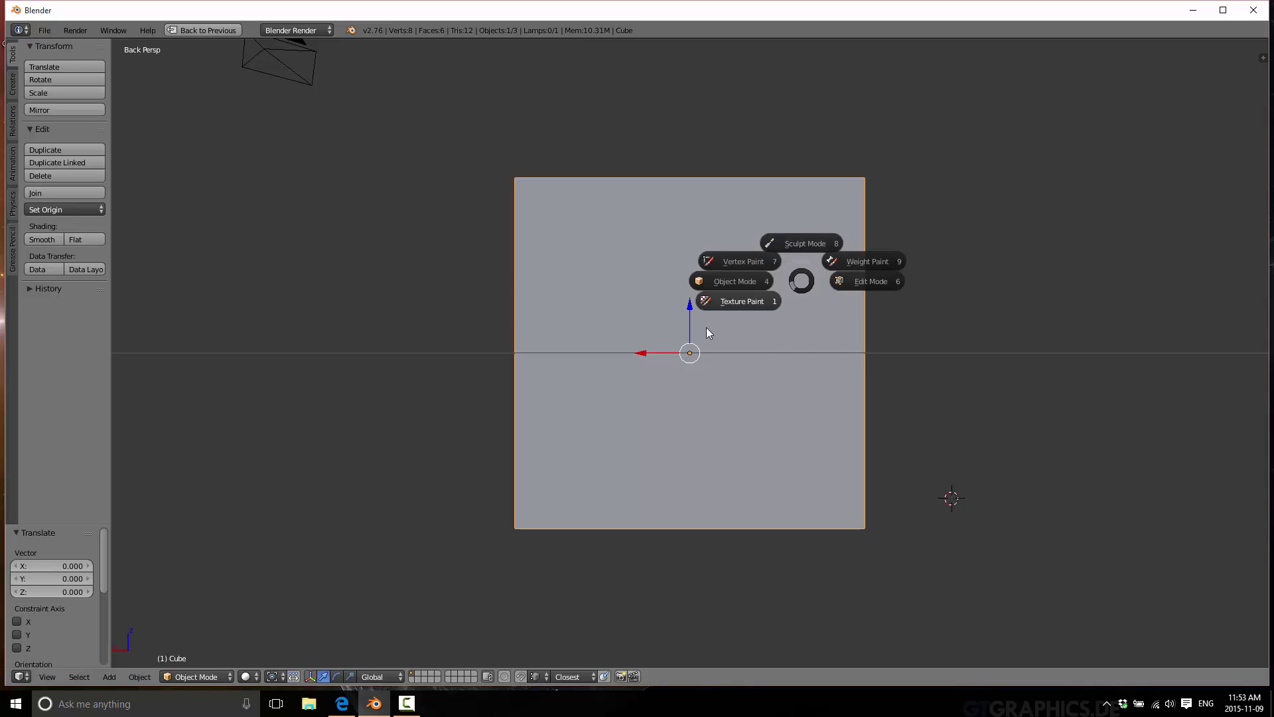
click(555, 292)
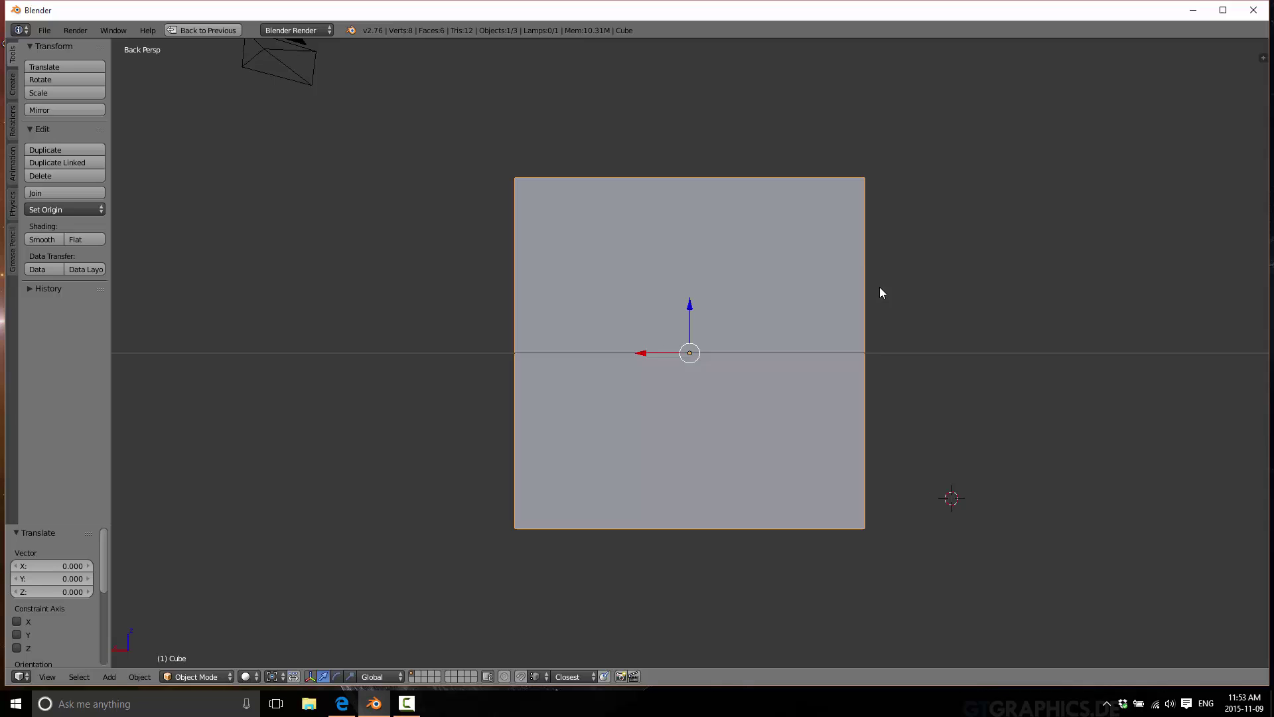
key(z)
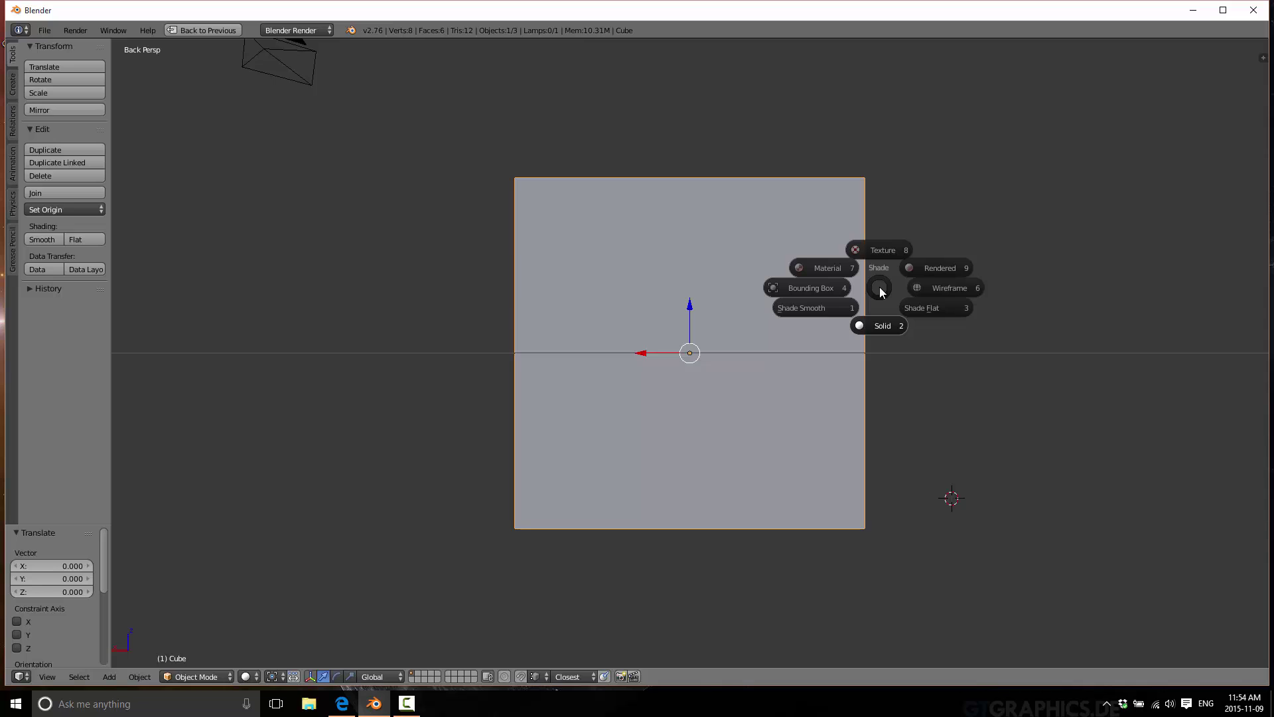
click(1001, 404)
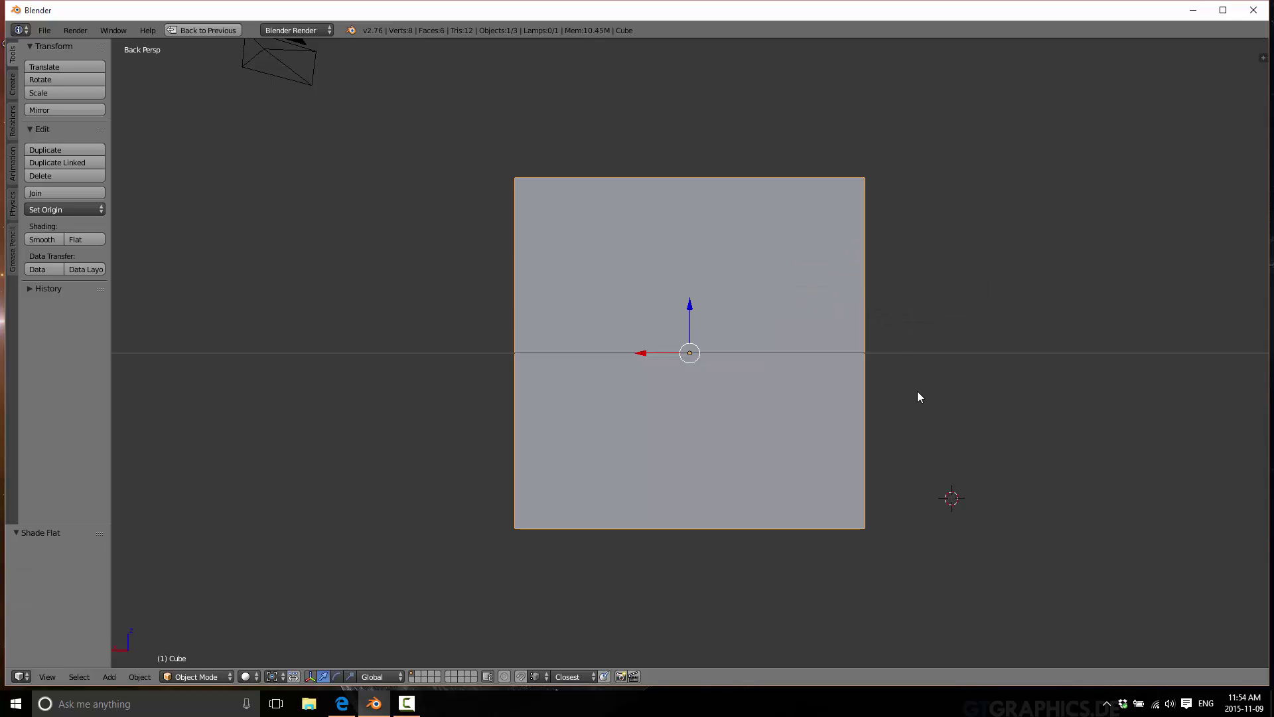
Step: Leave view and snapping unchanged, and set the pivot point to Median Point
key(q)
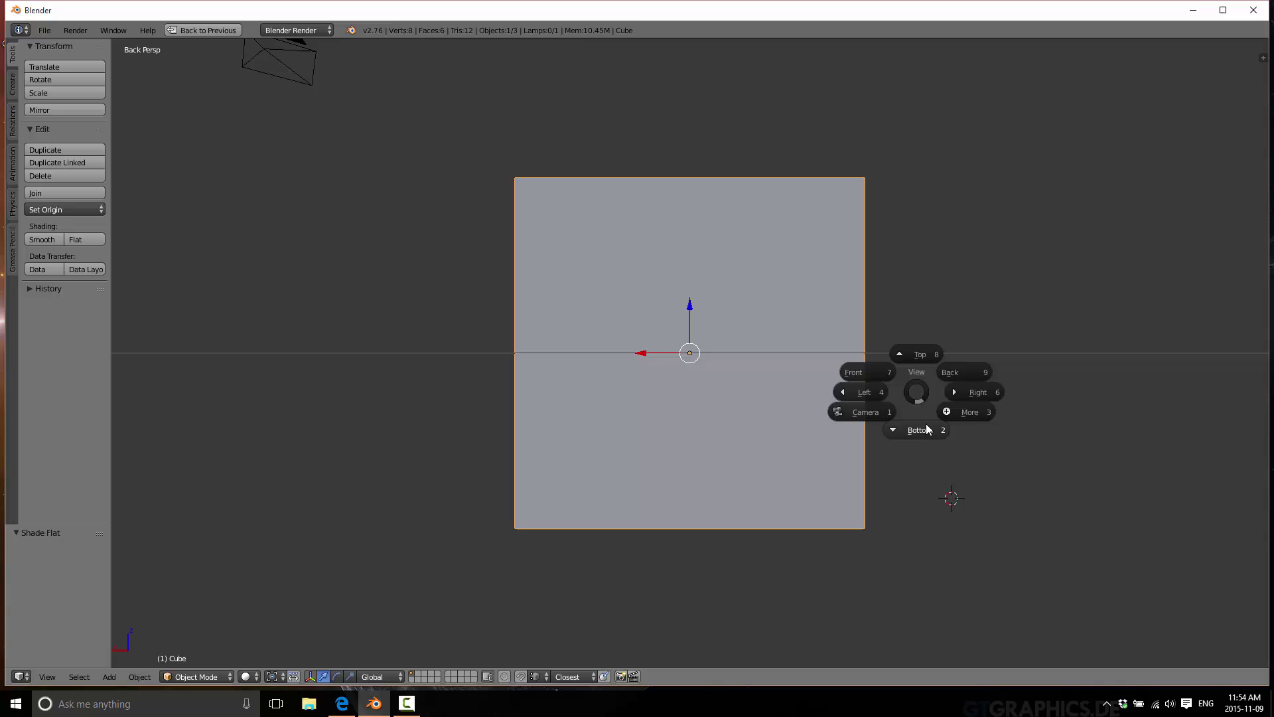
key(Escape)
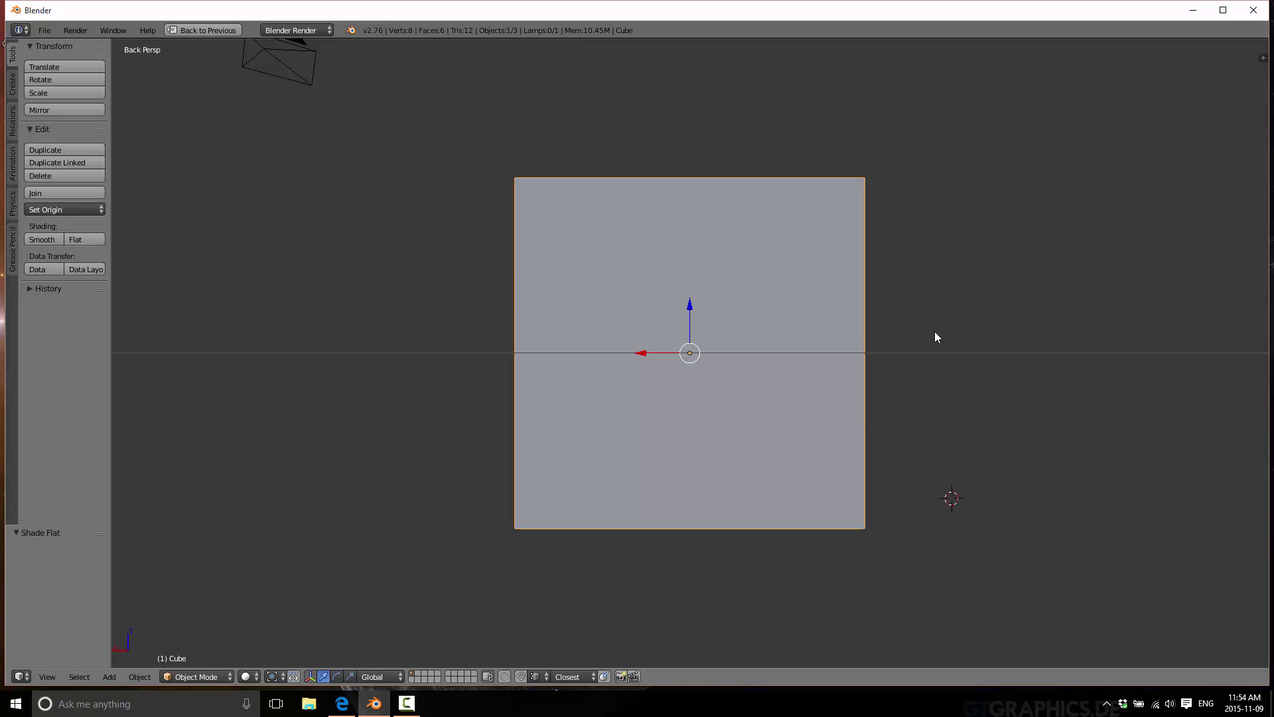
key(ctrl+shift+Tab)
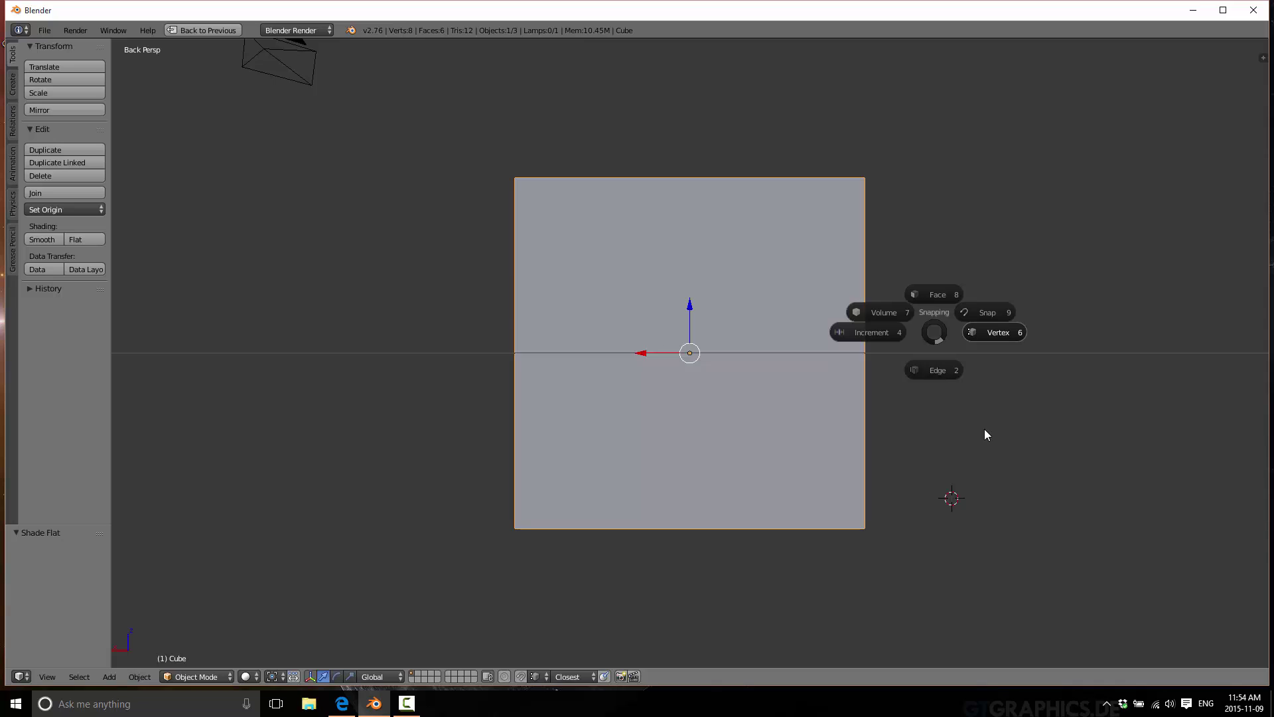
key(Escape)
key(ctrl+period)
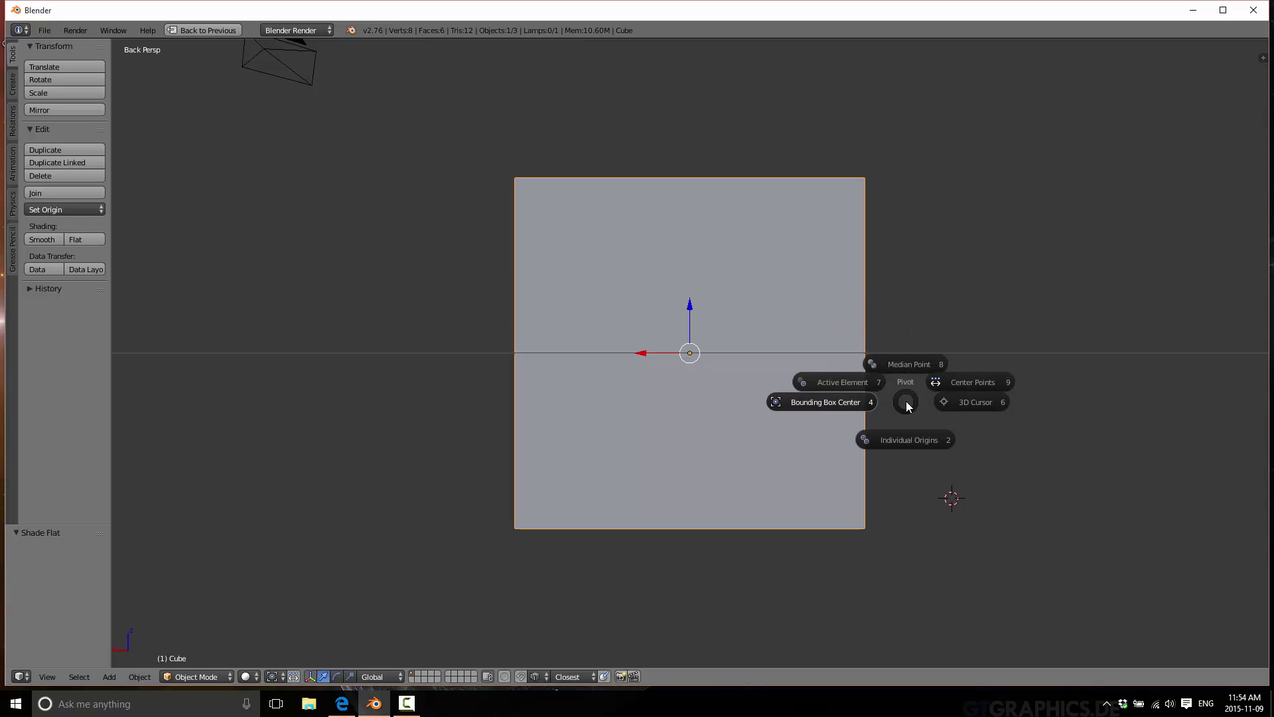
click(954, 210)
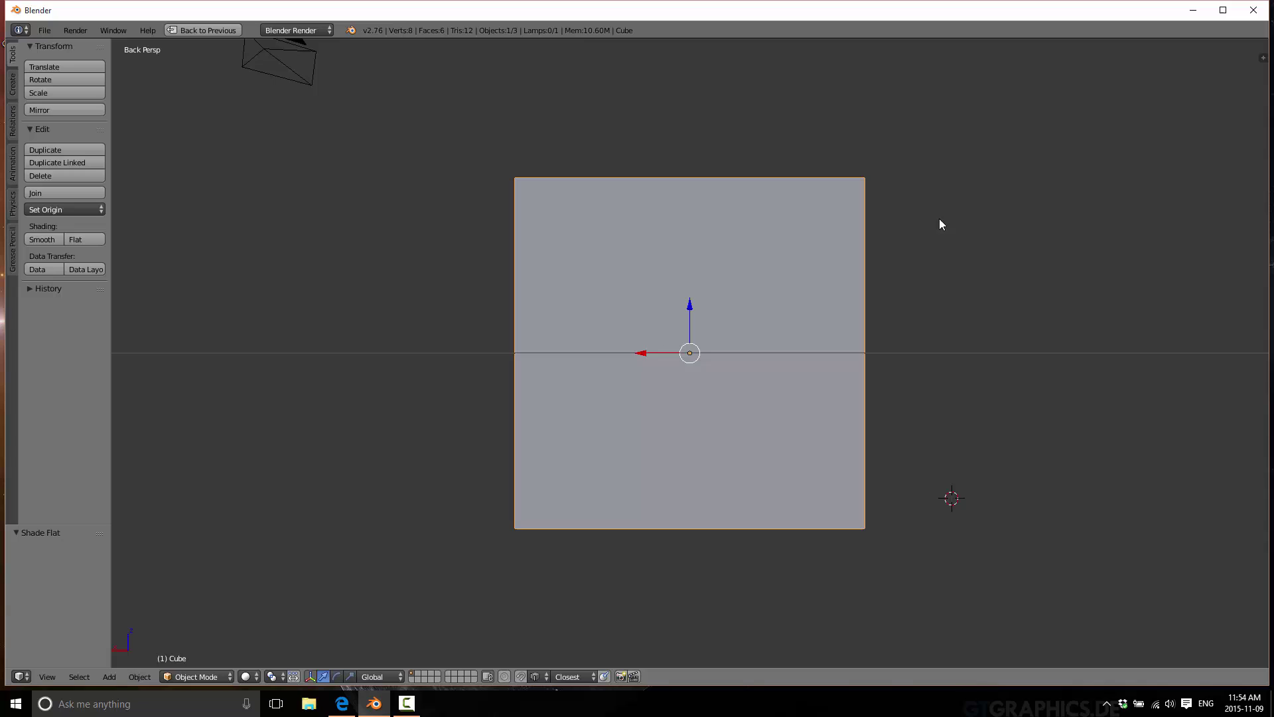
key(ctrl+space)
Step: Choose Scale in the Manipulator pie so the cube shows scale handles
click(943, 438)
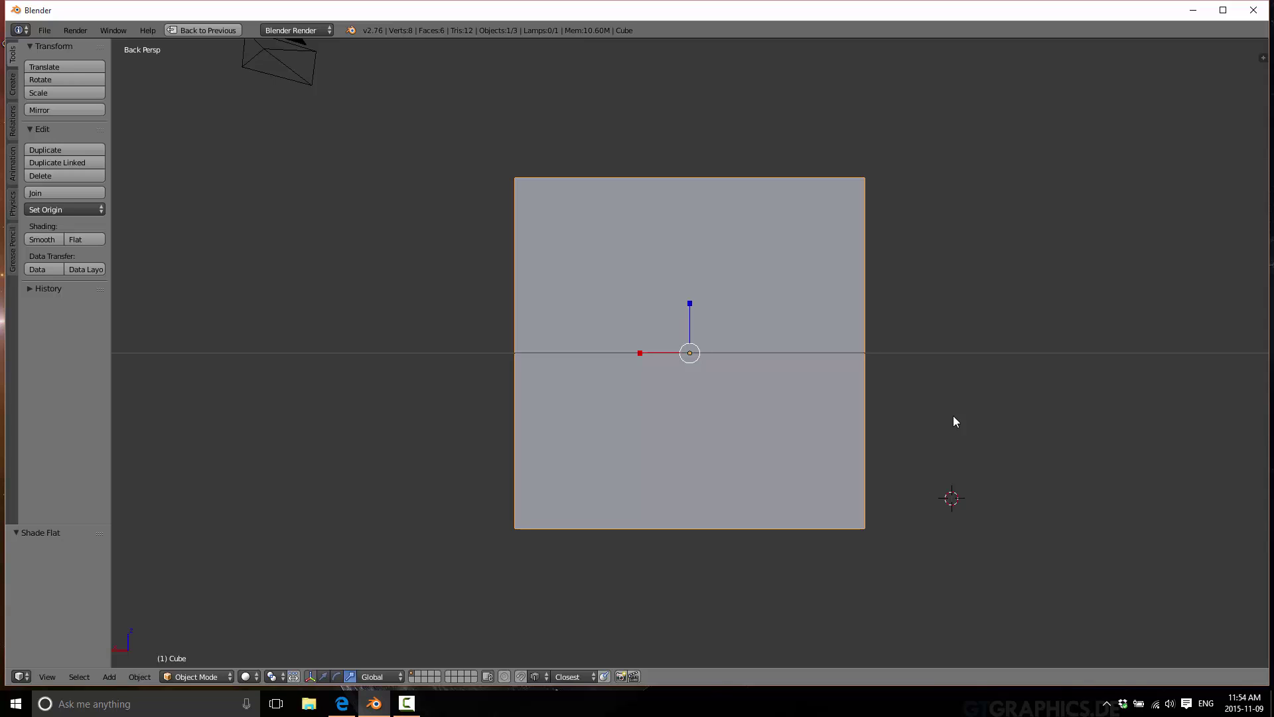